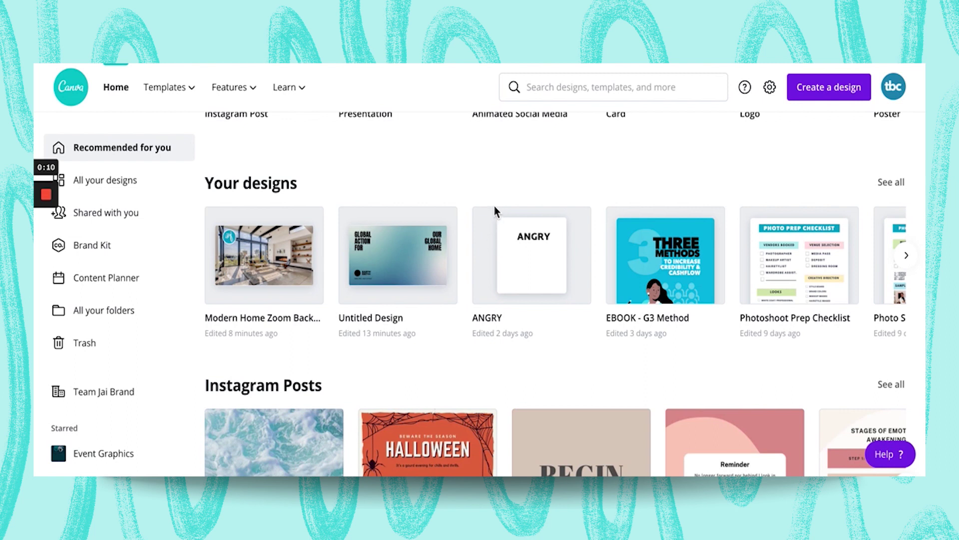
# Search 'youtu' and open the pink and purple Upper Body Workout YouTube Thumbnail template.
pyautogui.scroll(-3, 494, 208)
pyautogui.scroll(-3, 493, 212)
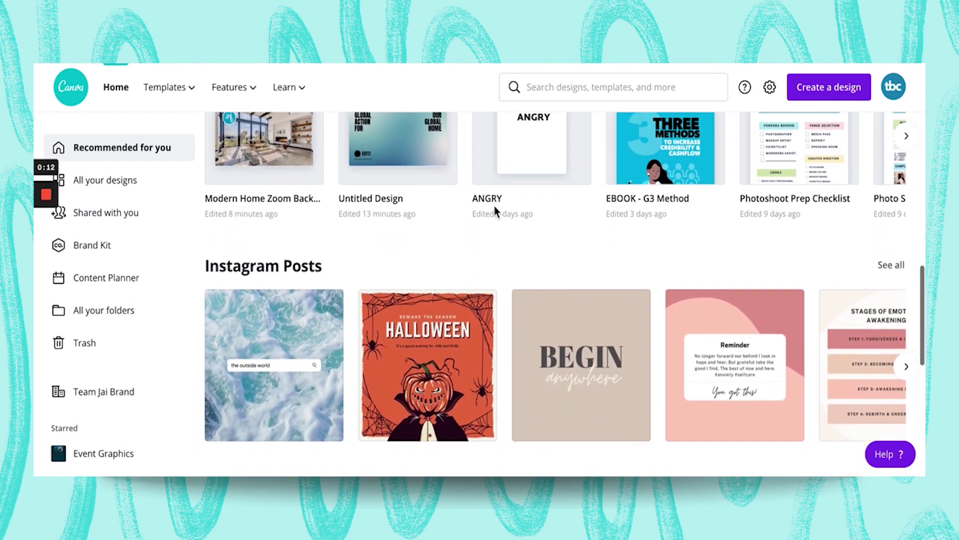
pyautogui.scroll(1, 495, 211)
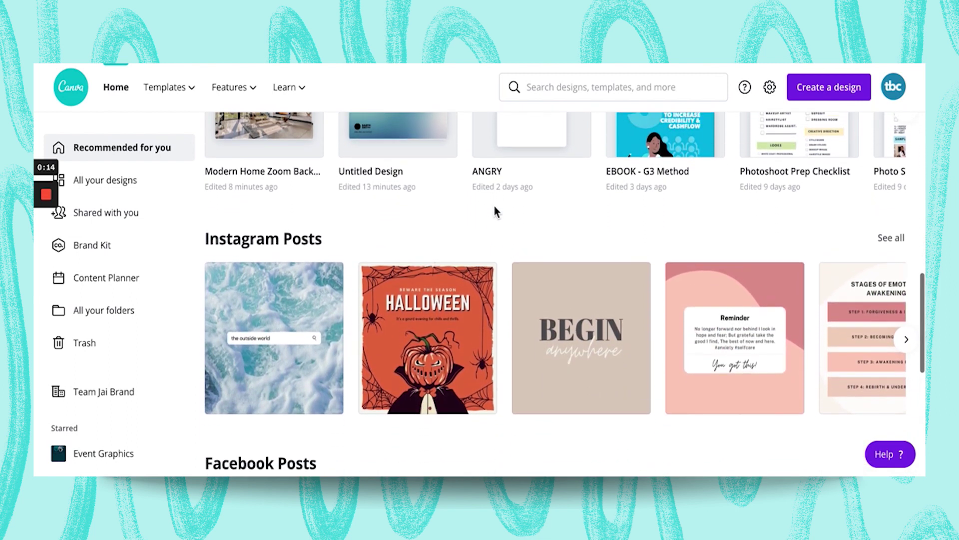
pyautogui.scroll(5, 494, 212)
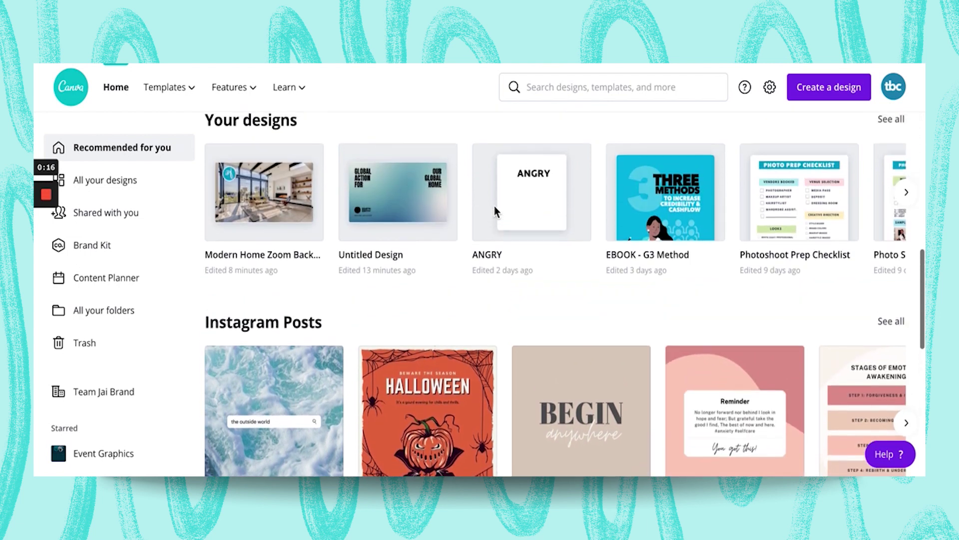
pyautogui.scroll(7, 494, 212)
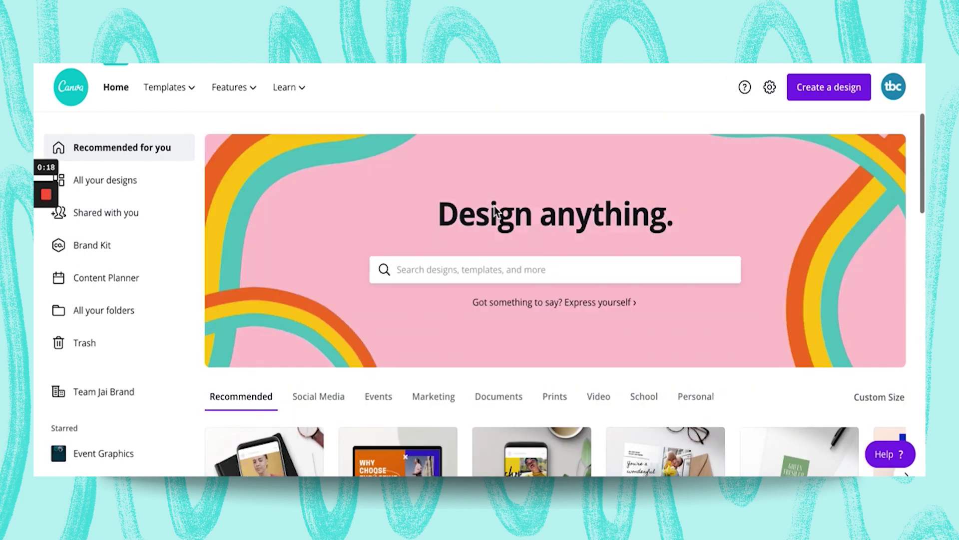
pyautogui.click(440, 276)
pyautogui.write('youtu')
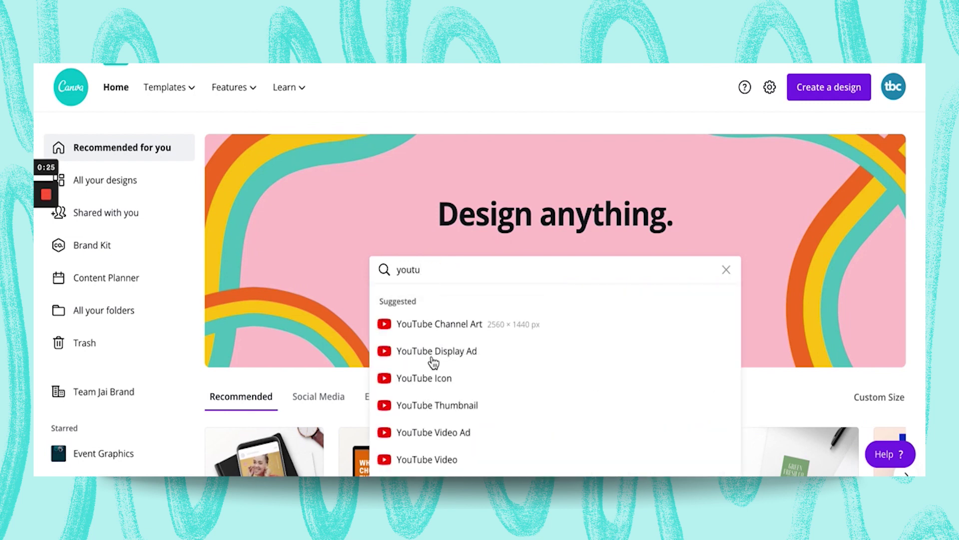
pyautogui.click(429, 406)
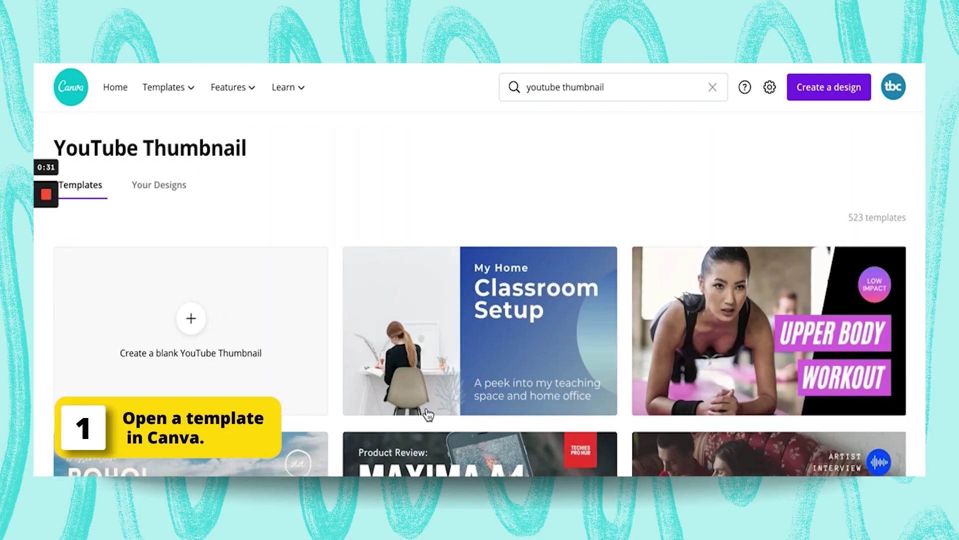
pyautogui.click(739, 352)
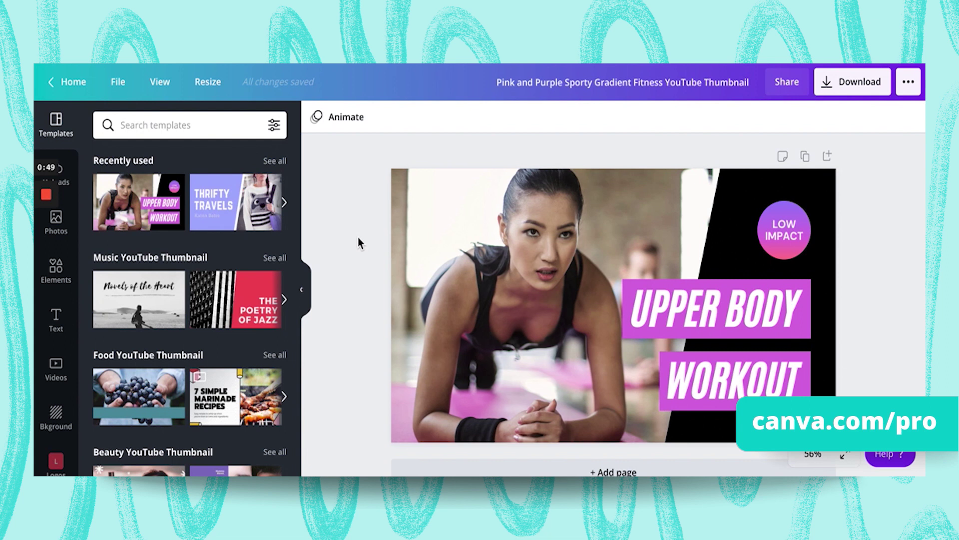
# Drag the blue passport photo from Photos onto the canvas as the new thumbnail background.
pyautogui.click(65, 228)
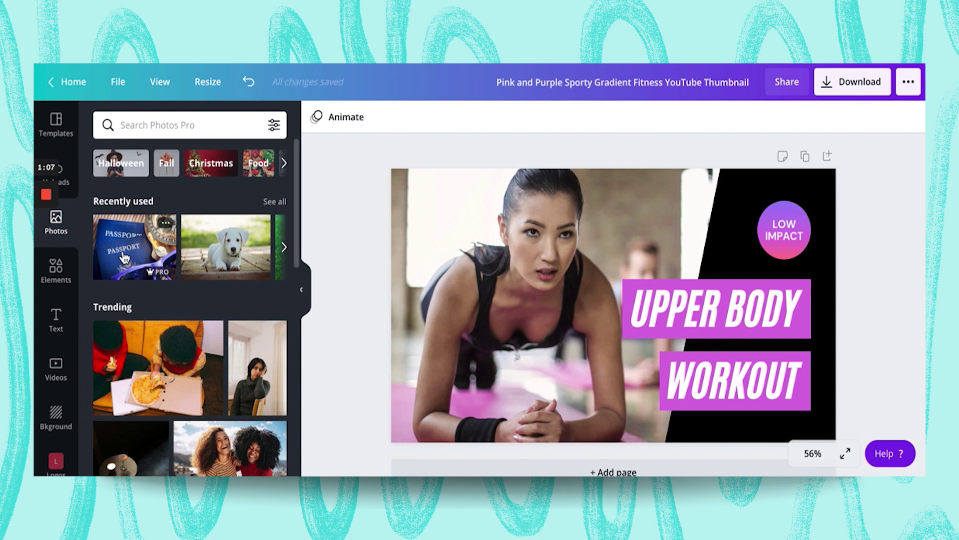
pyautogui.moveTo(123, 256); pyautogui.dragTo(416, 191)
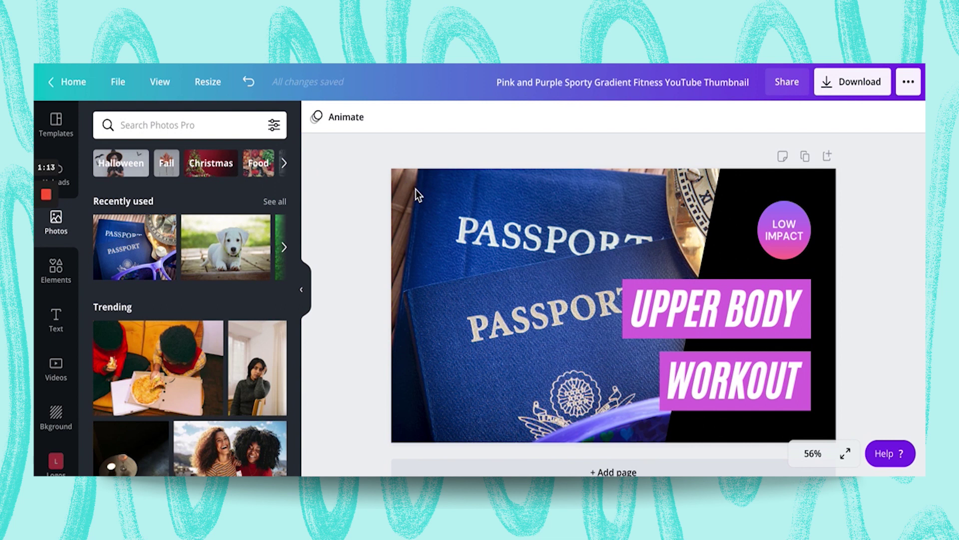
pyautogui.click(407, 184)
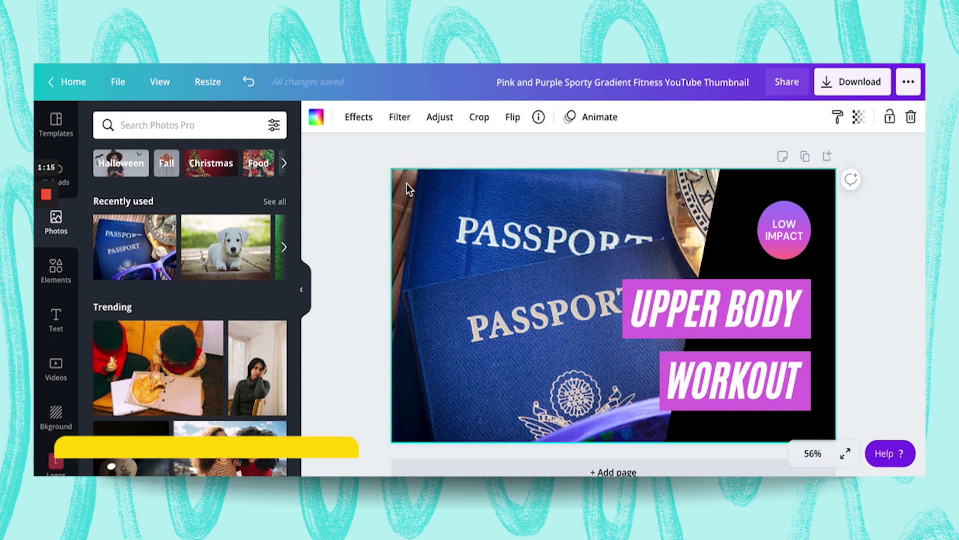
pyautogui.press('Delete')
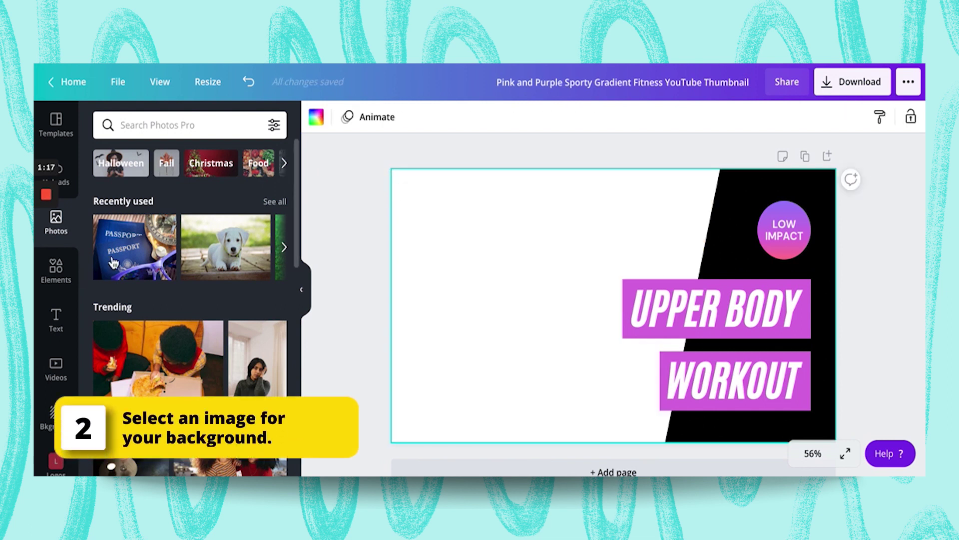
pyautogui.click(281, 244)
pyautogui.moveTo(280, 238); pyautogui.dragTo(395, 196)
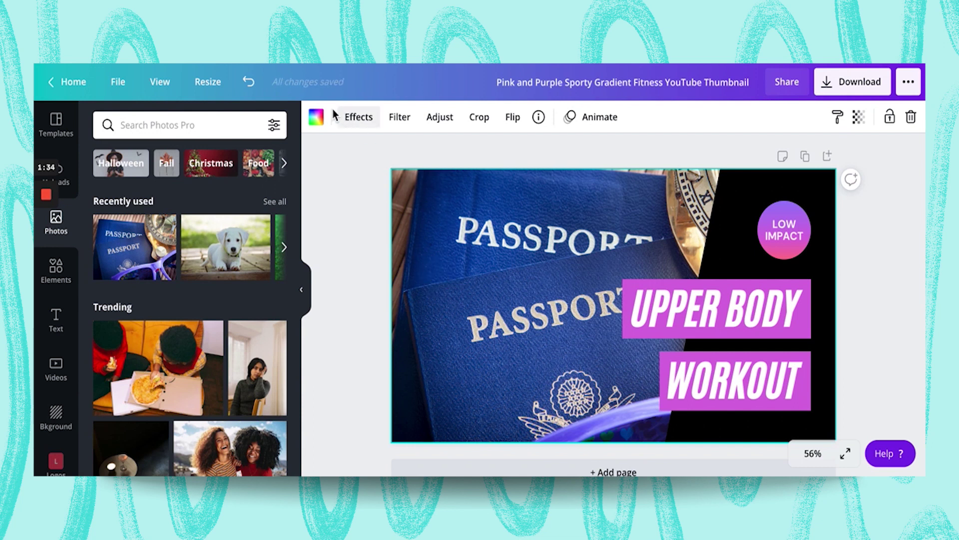
# Give the passport background photo the black-and-white Street filter.
pyautogui.click(356, 120)
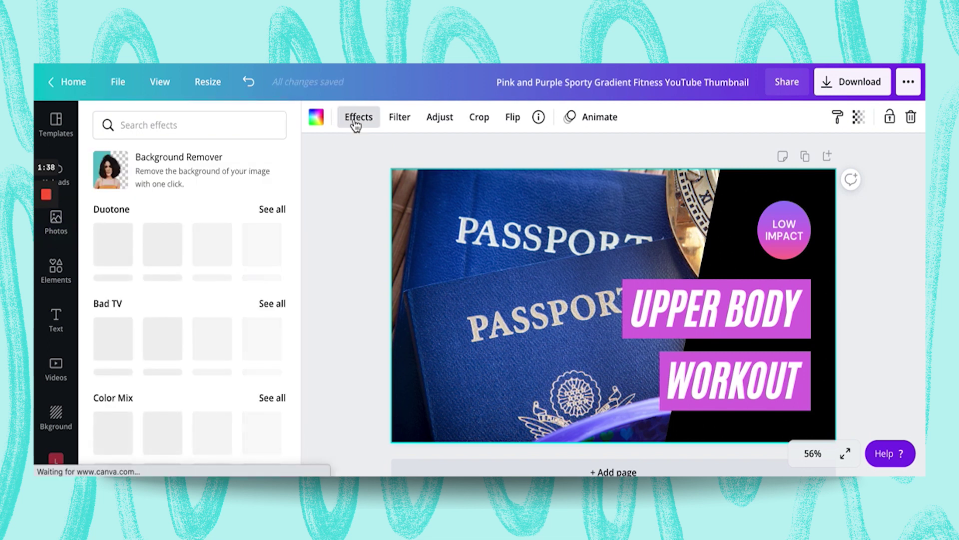
pyautogui.click(395, 118)
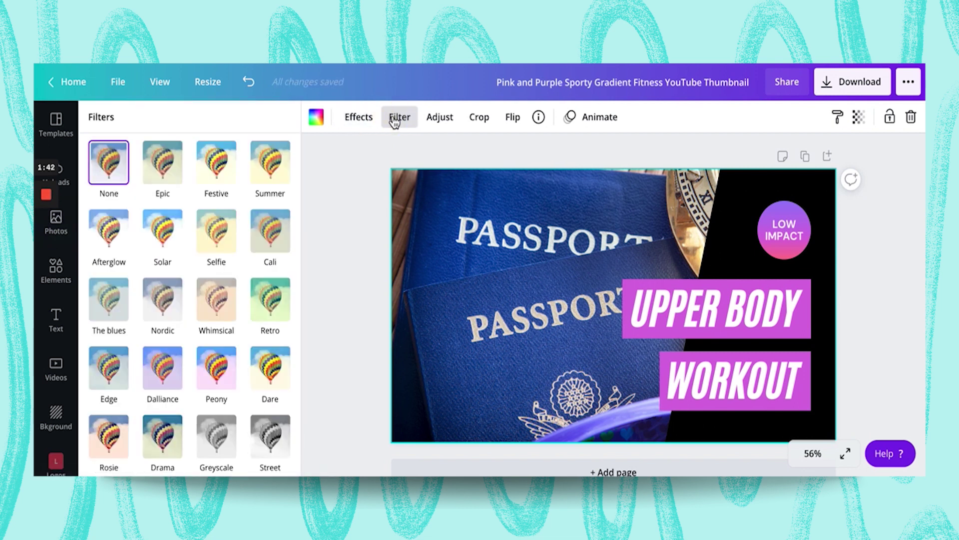
pyautogui.click(272, 452)
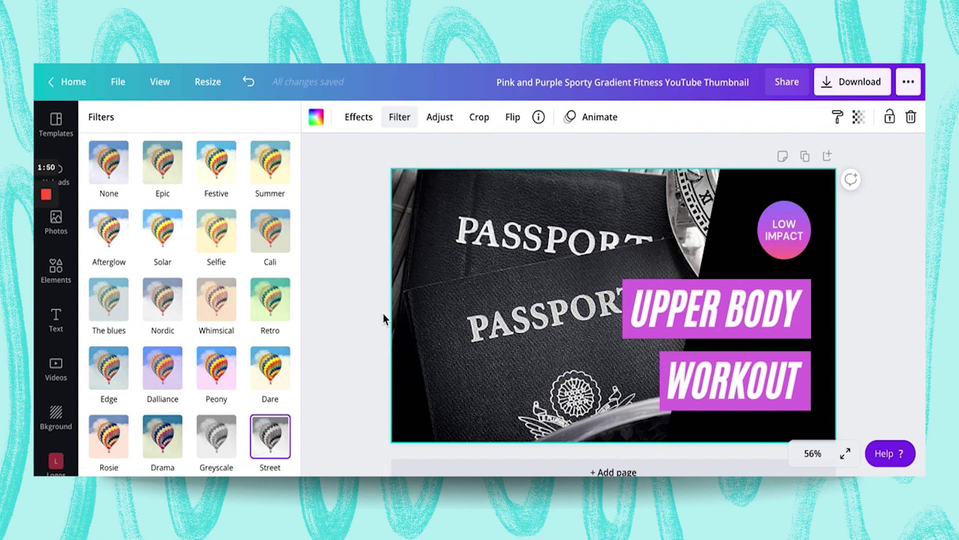
pyautogui.click(450, 325)
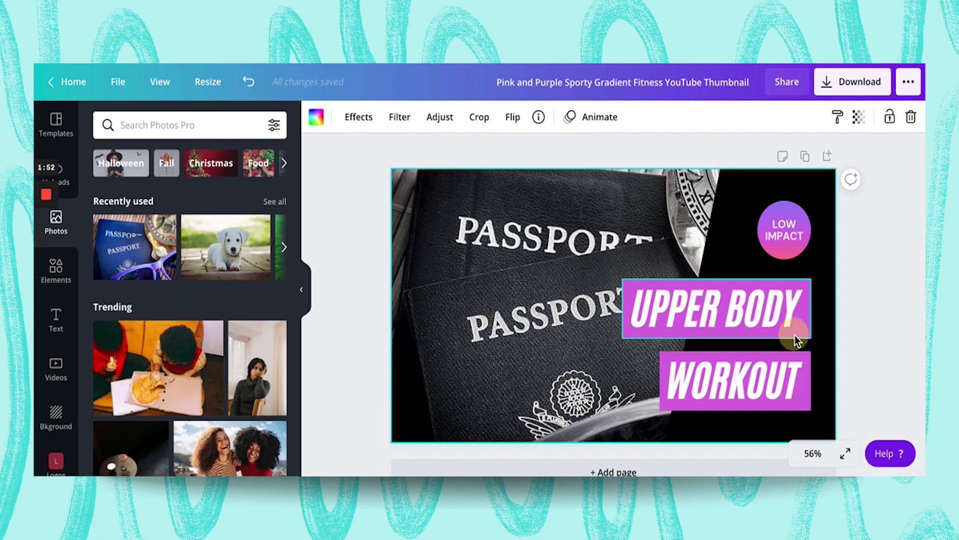
# Ungroup the UPPER BODY text from its box and select the box behind it.
pyautogui.click(795, 335)
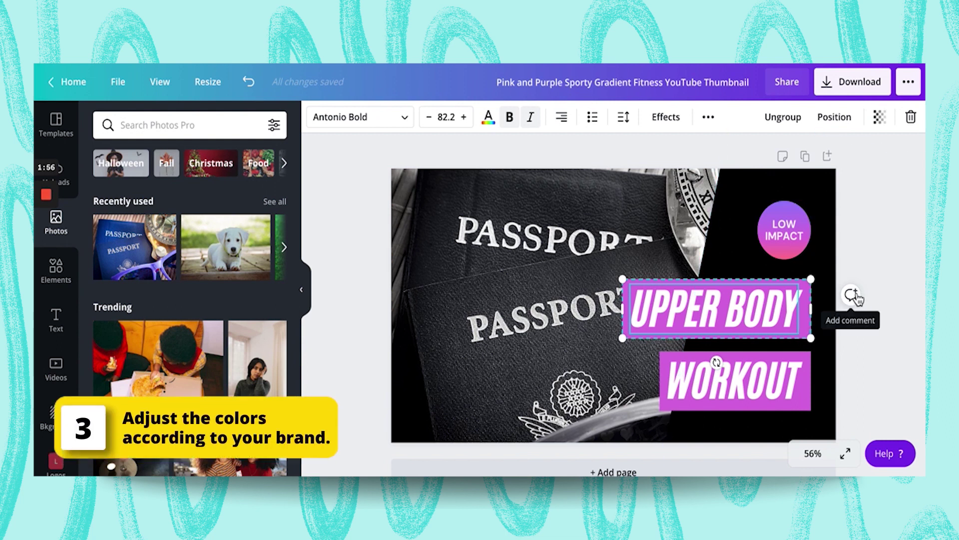
pyautogui.click(781, 124)
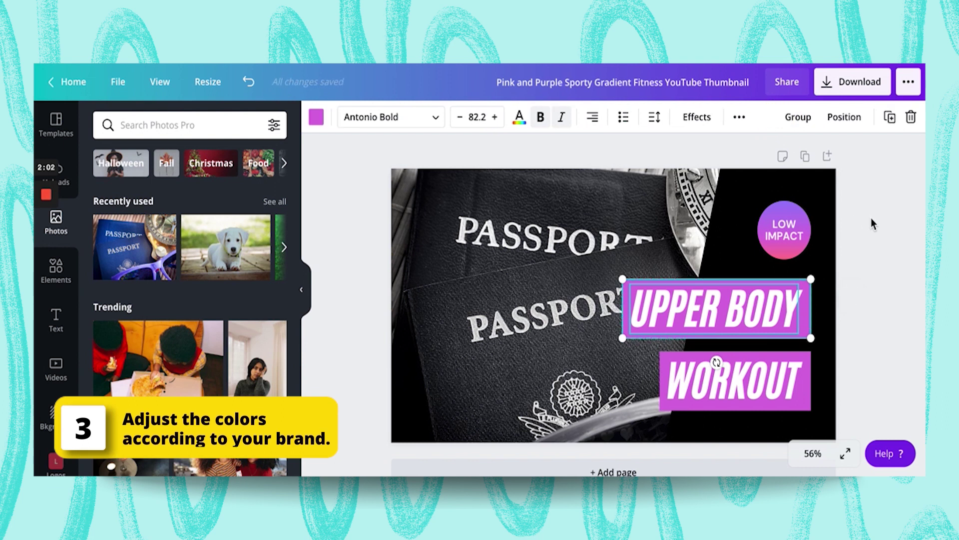
pyautogui.click(871, 218)
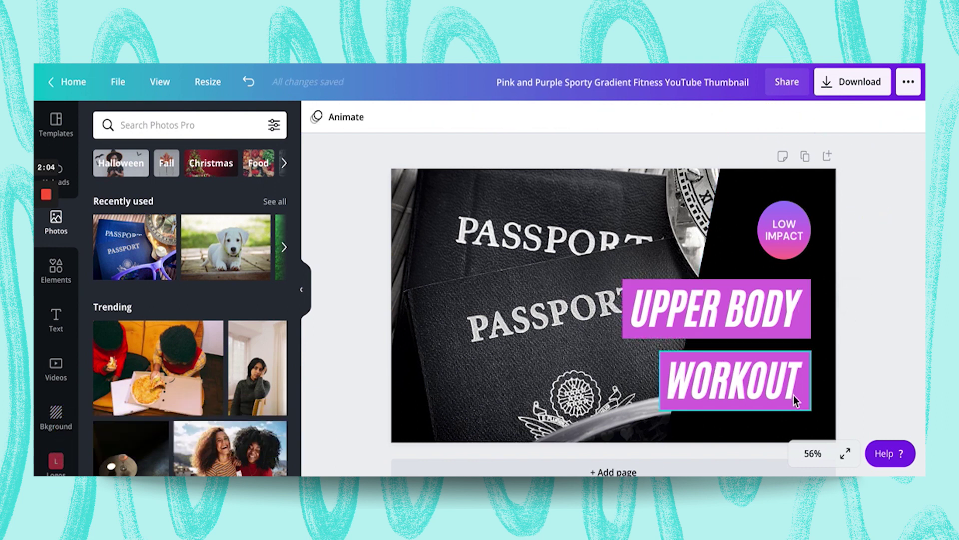
pyautogui.click(779, 281)
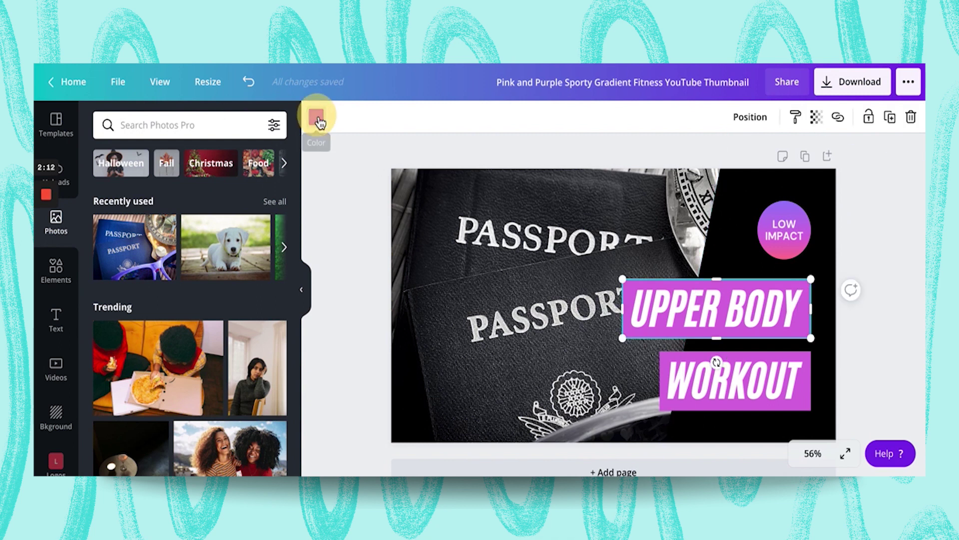
# Colour the UPPER BODY box cyan and apply that cyan to the matching WORKOUT box.
pyautogui.click(316, 118)
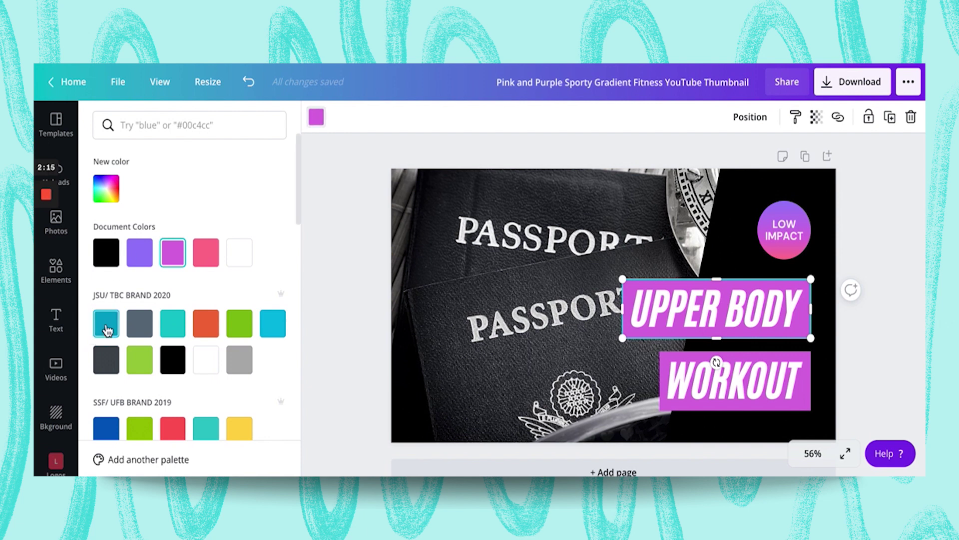
pyautogui.click(273, 332)
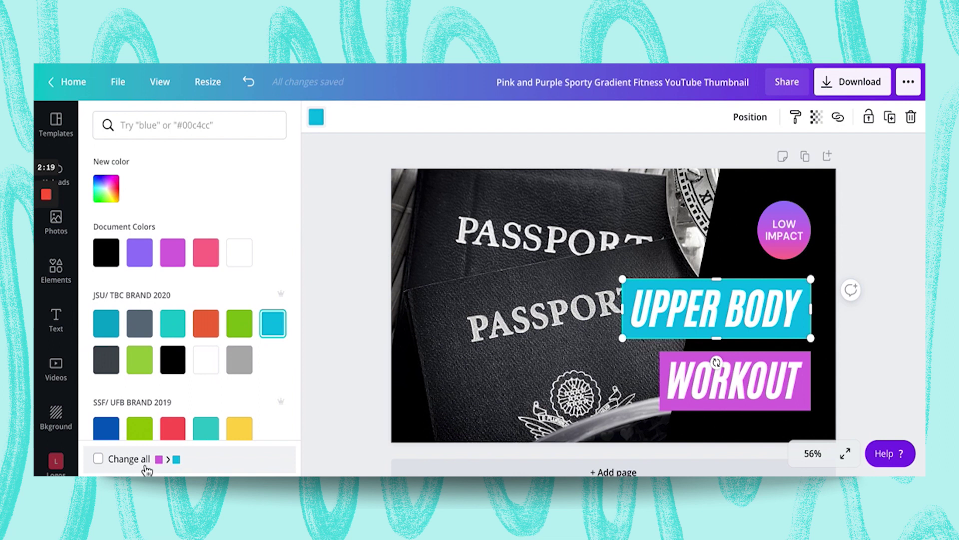
pyautogui.click(98, 459)
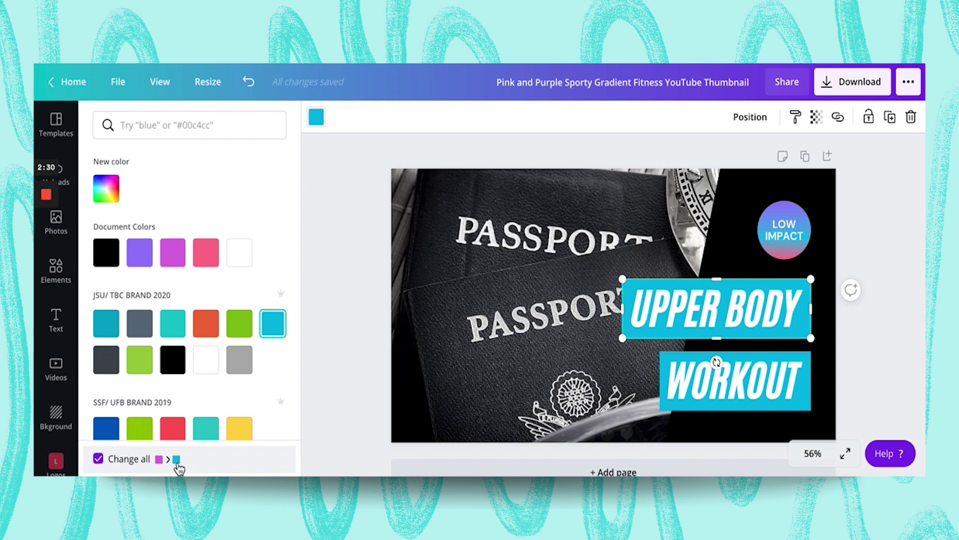
pyautogui.click(98, 459)
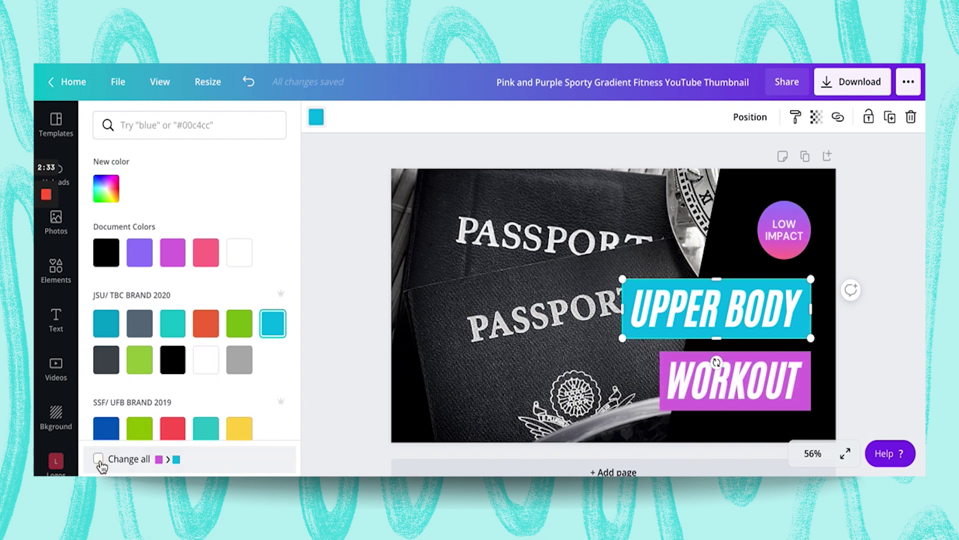
pyautogui.click(98, 458)
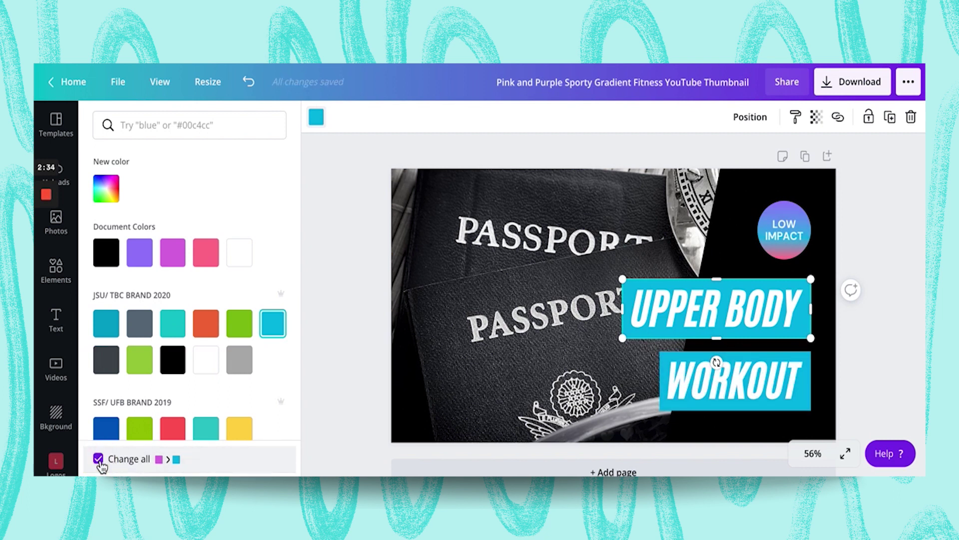
pyautogui.click(358, 380)
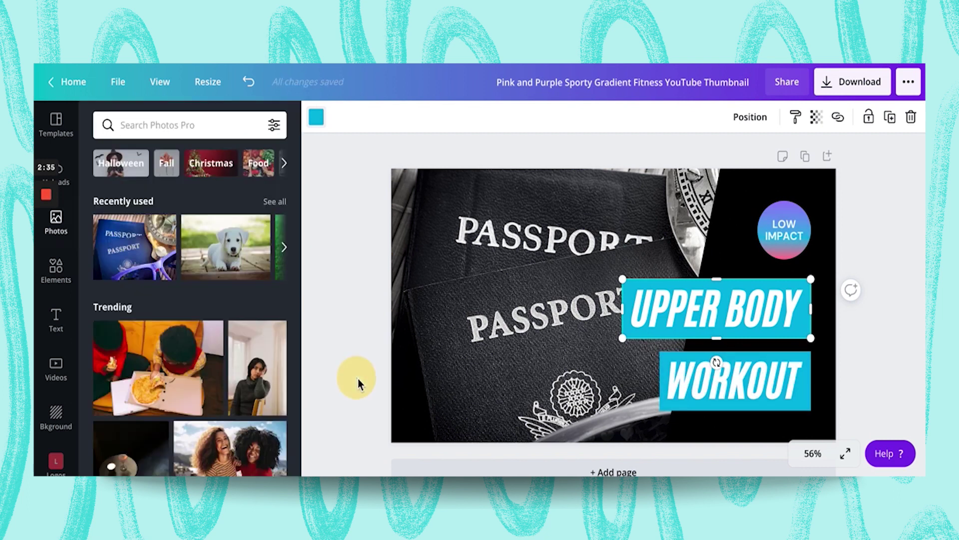
pyautogui.click(783, 235)
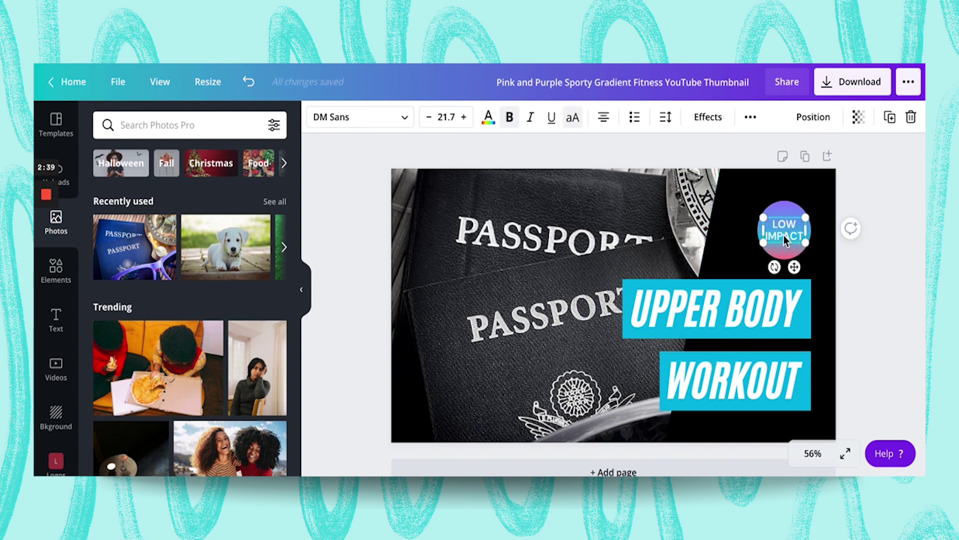
# Delete the LOW IMPACT badge and place a small jai logo from Uploads top-right.
pyautogui.press('Delete')
pyautogui.press('Delete')
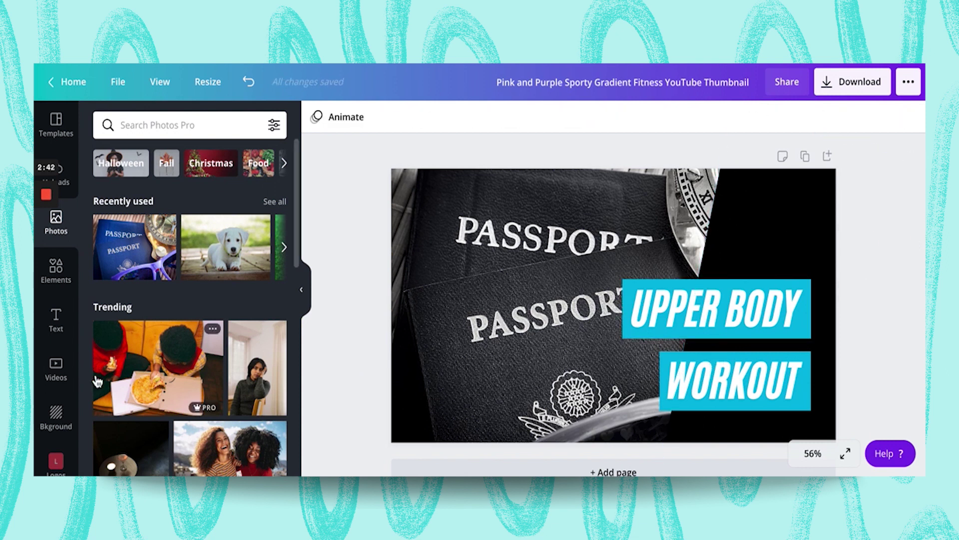
pyautogui.click(56, 175)
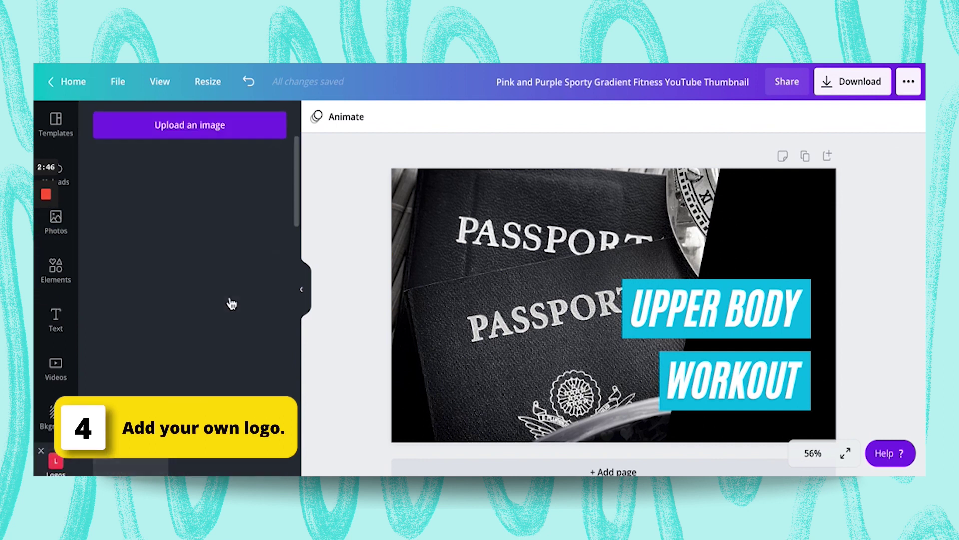
pyautogui.scroll(-5, 220, 338)
pyautogui.click(200, 350)
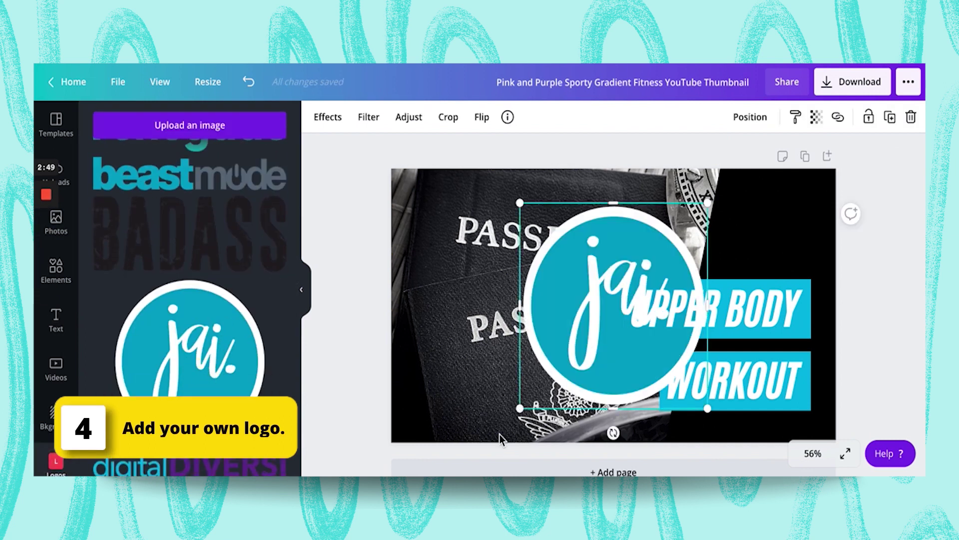
pyautogui.moveTo(520, 408); pyautogui.dragTo(771, 222)
pyautogui.click(870, 300)
# Turn the black shape on the right side orange.
pyautogui.click(825, 289)
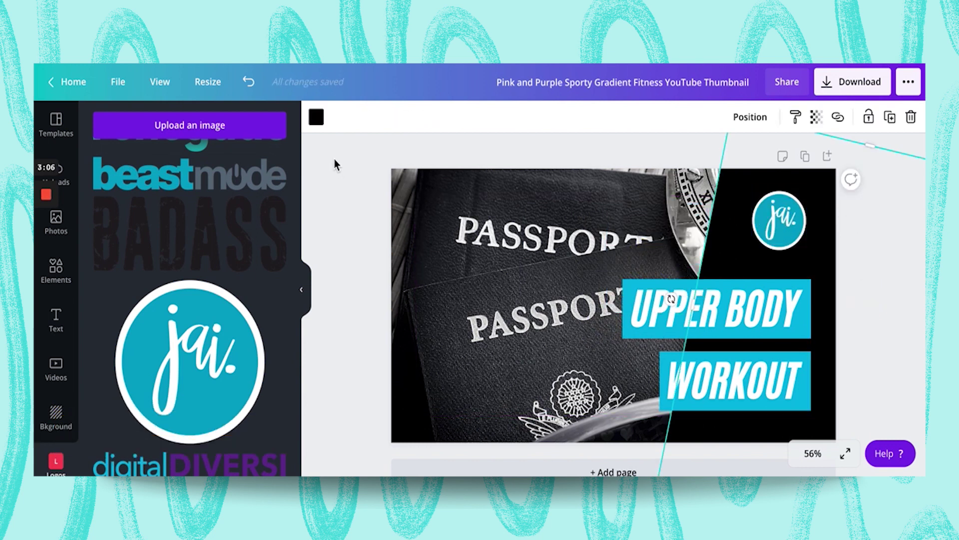
pyautogui.click(319, 120)
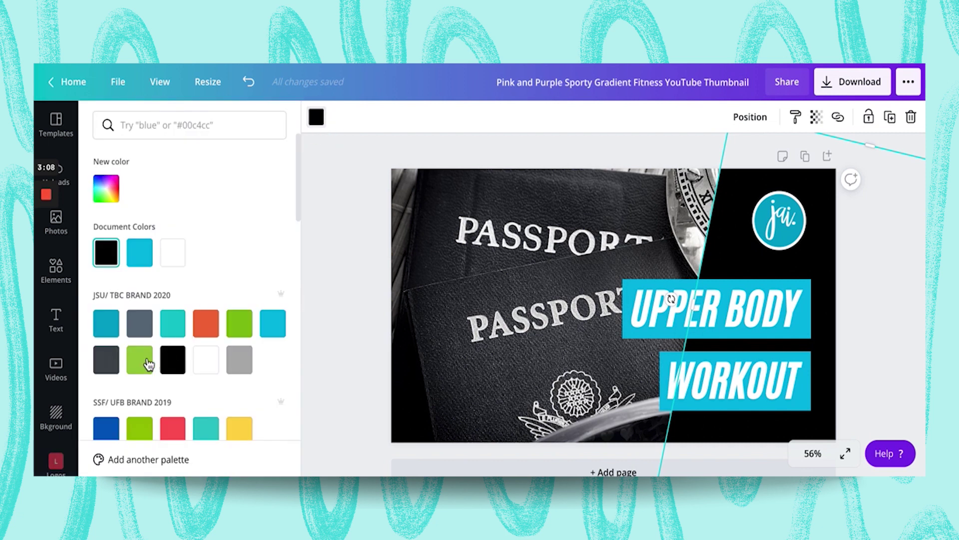
pyautogui.click(206, 328)
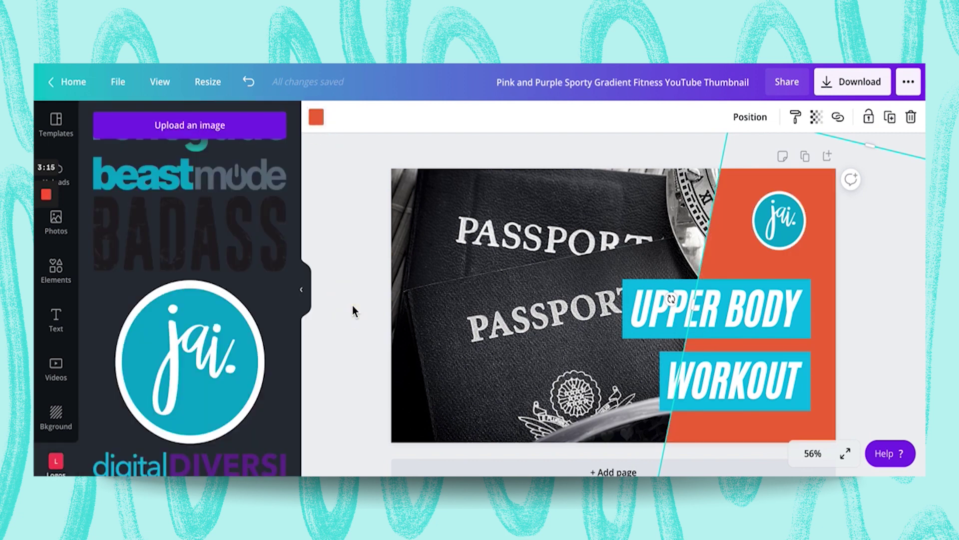
pyautogui.click(353, 309)
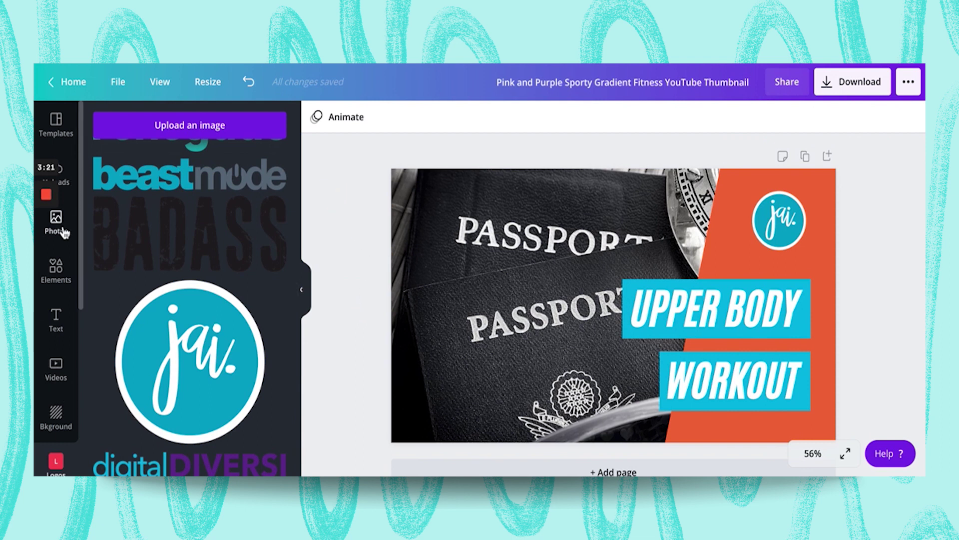
# Drag the photo of the woman hugging a black bag from Uploads onto the thumbnail.
pyautogui.click(69, 180)
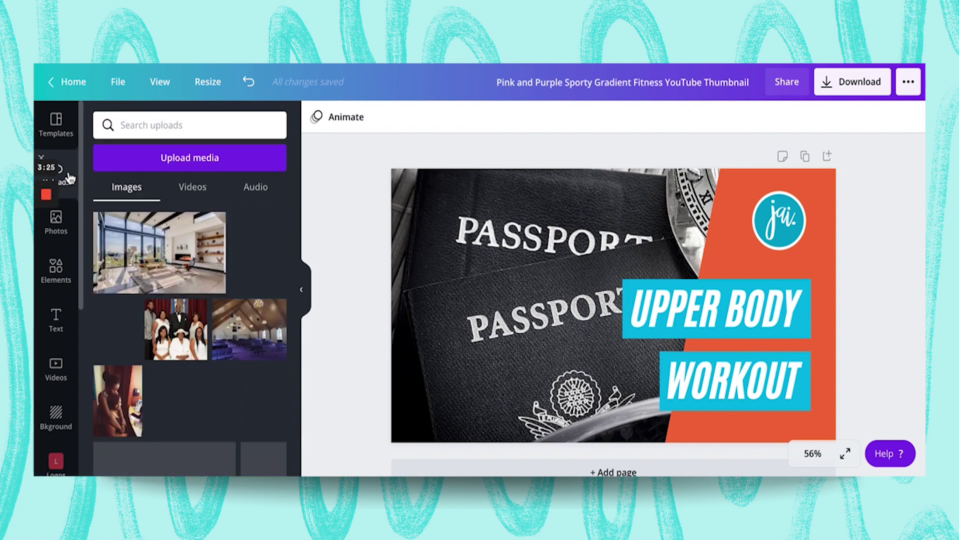
pyautogui.scroll(-1, 220, 372)
pyautogui.scroll(-10, 220, 372)
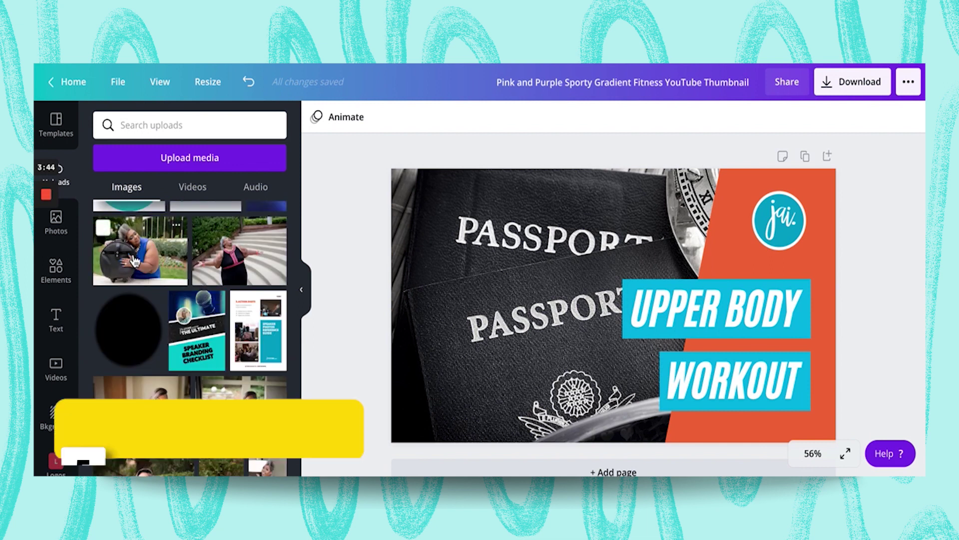
pyautogui.moveTo(150, 260); pyautogui.dragTo(501, 334)
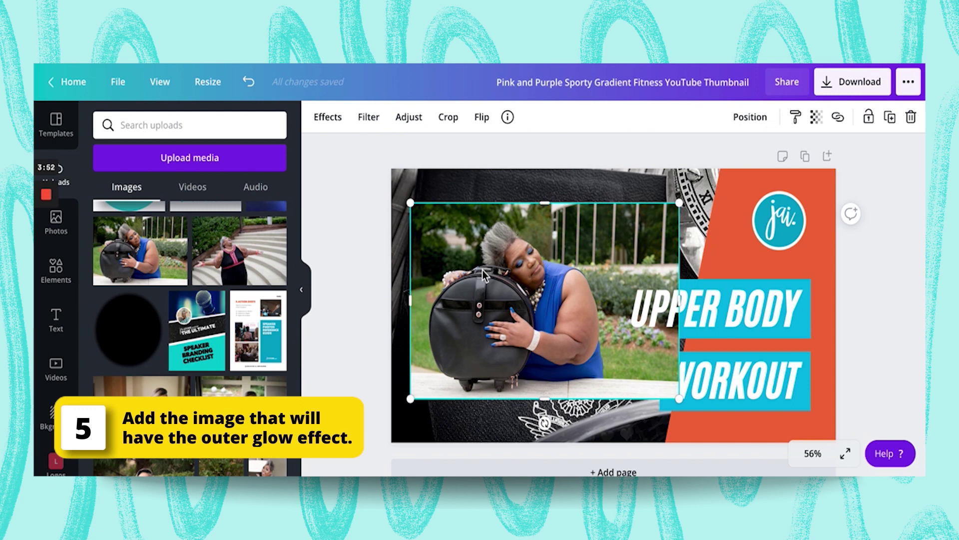
# Remove the woman photo's background with Background Remover and trim its right, top and bottom edges.
pyautogui.click(325, 124)
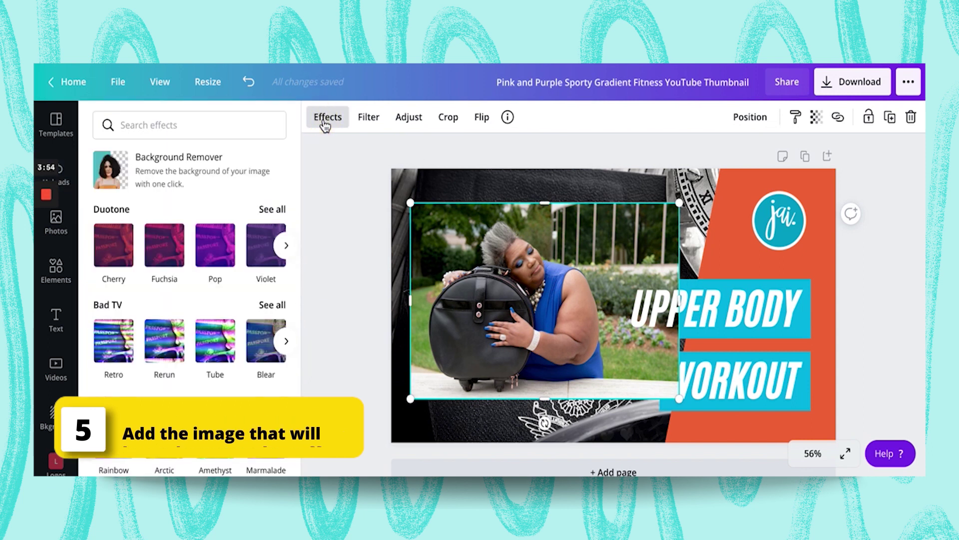
pyautogui.click(121, 185)
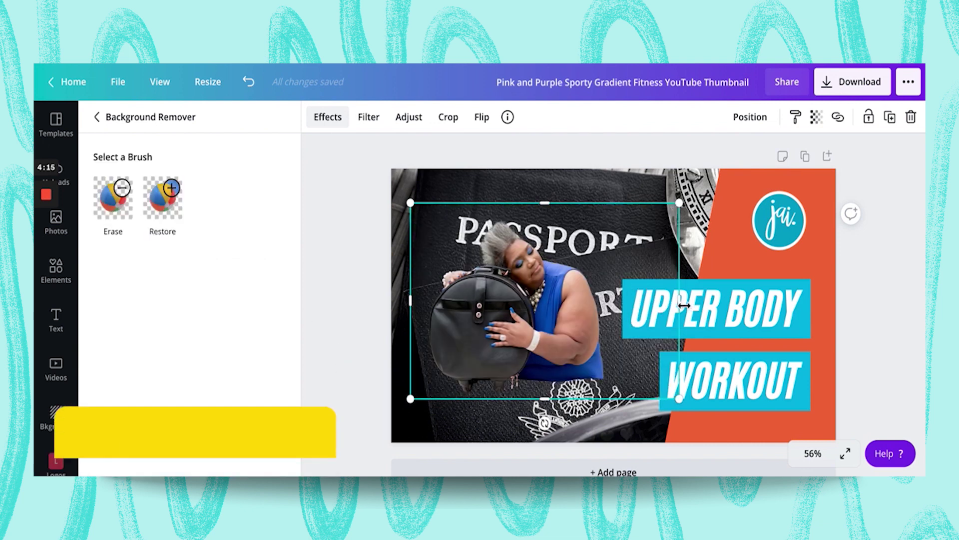
pyautogui.moveTo(679, 307); pyautogui.dragTo(616, 312)
pyautogui.moveTo(512, 395); pyautogui.dragTo(510, 385)
pyautogui.moveTo(514, 204); pyautogui.dragTo(515, 221)
pyautogui.moveTo(417, 307); pyautogui.dragTo(421, 305)
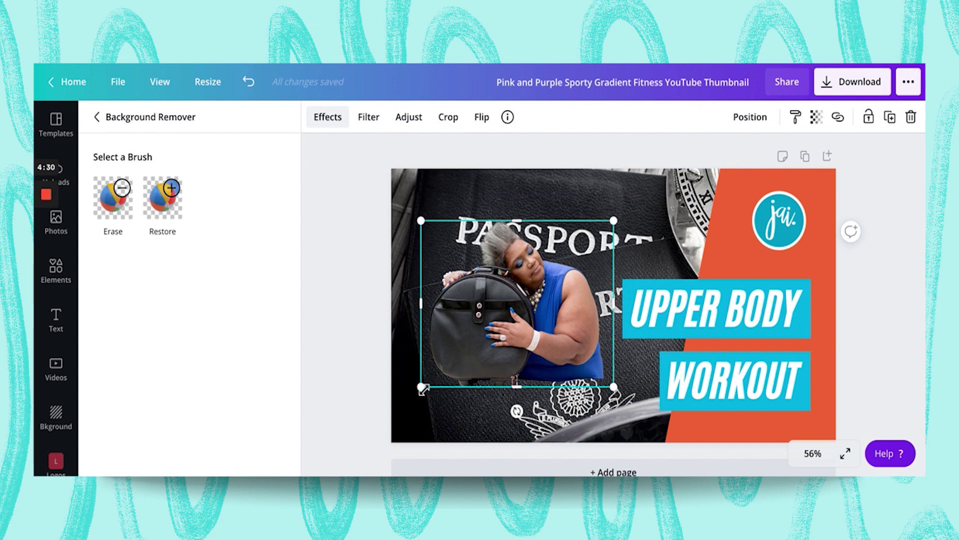
# Enlarge the cut-out woman so she fills the lower left down to the page bottom.
pyautogui.moveTo(422, 388); pyautogui.dragTo(344, 464)
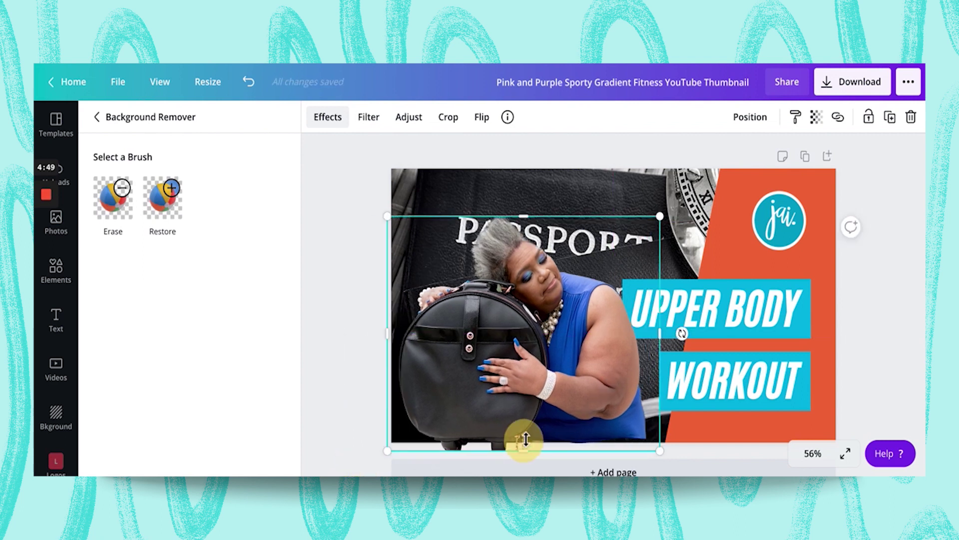
pyautogui.moveTo(523, 440); pyautogui.dragTo(523, 436)
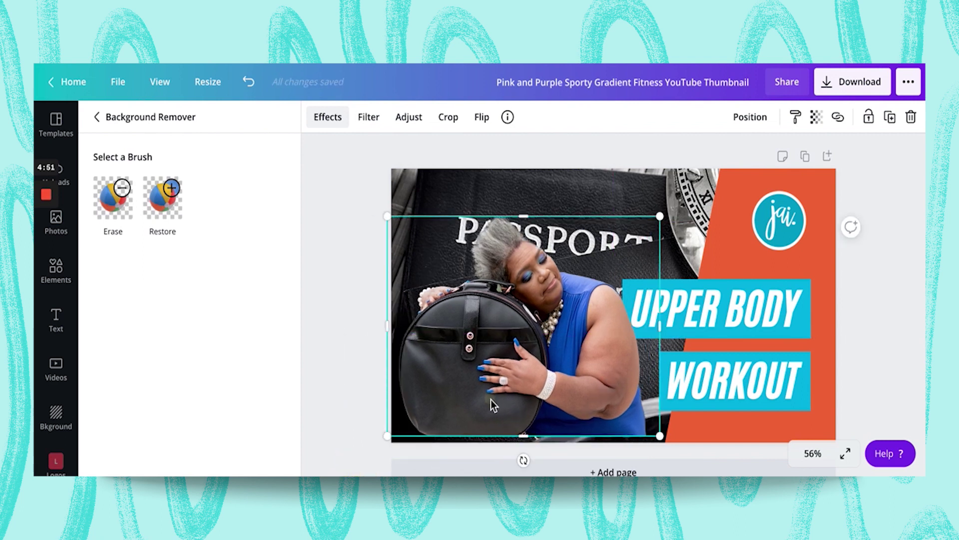
pyautogui.moveTo(491, 404); pyautogui.dragTo(493, 410)
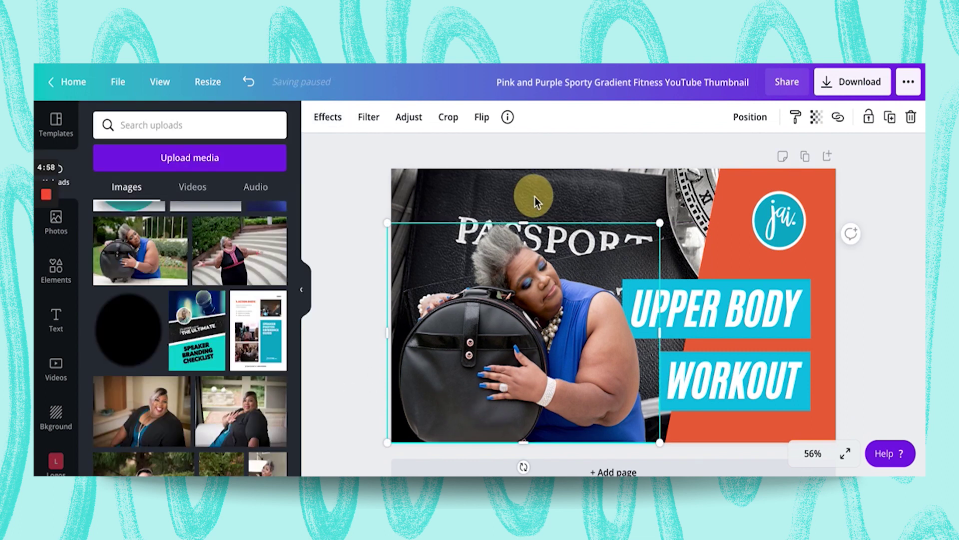
# Lower the passport background photo's transparency to 43 so it looks faded.
pyautogui.click(535, 197)
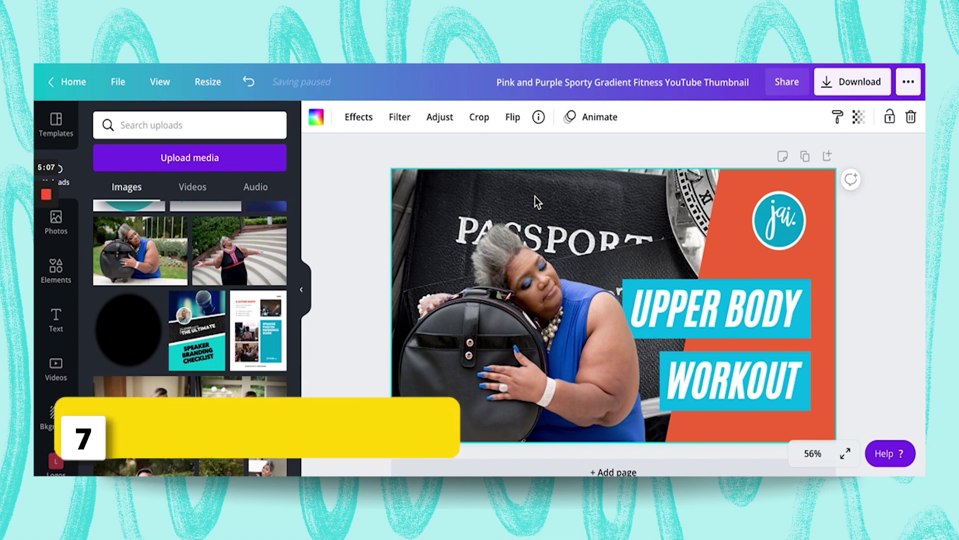
pyautogui.click(859, 120)
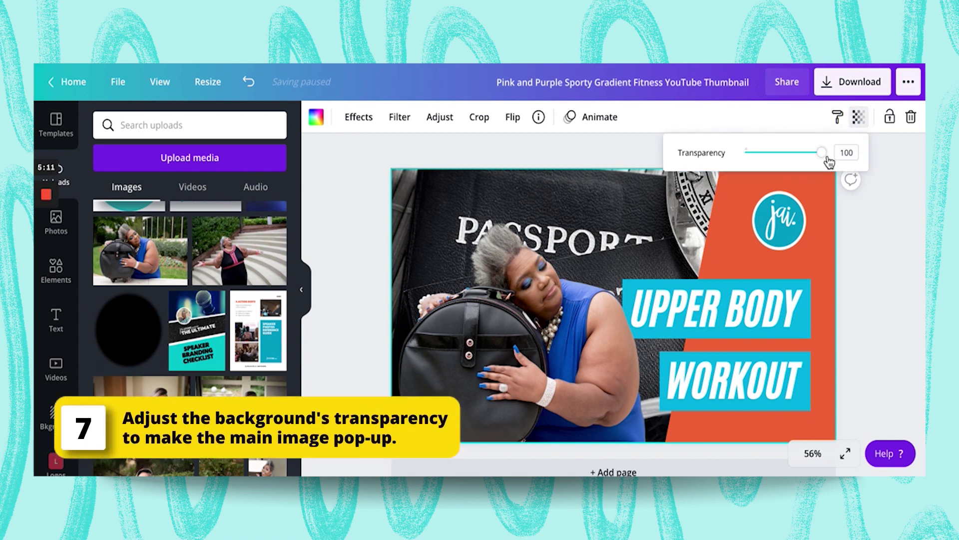
pyautogui.moveTo(822, 155); pyautogui.dragTo(782, 167)
pyautogui.click(336, 310)
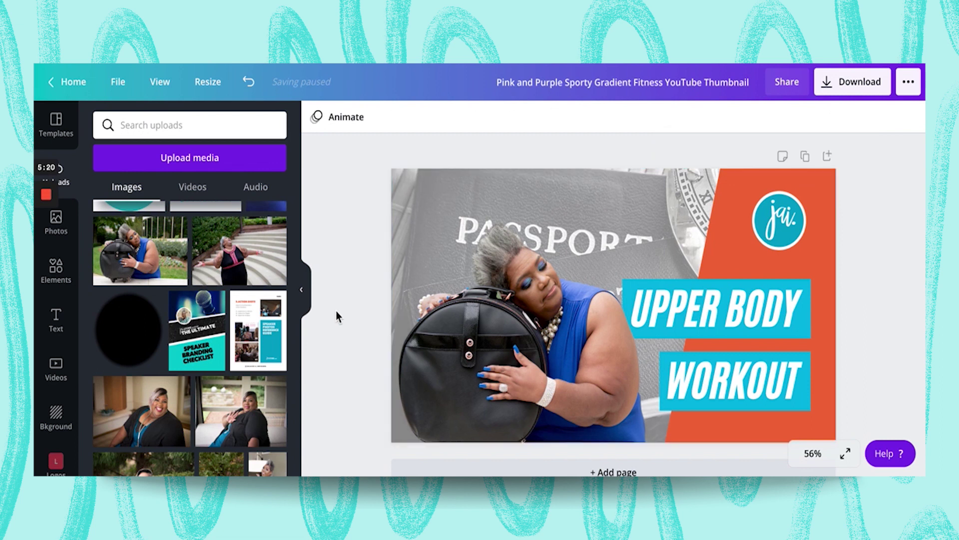
pyautogui.click(532, 363)
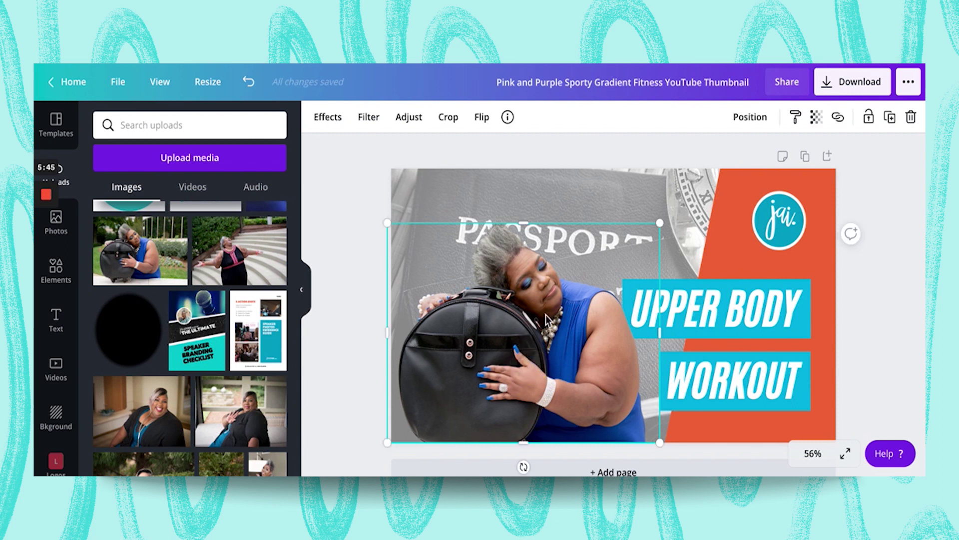
# Duplicate the cut-out woman and move the copy over the orange panel.
pyautogui.click(890, 117)
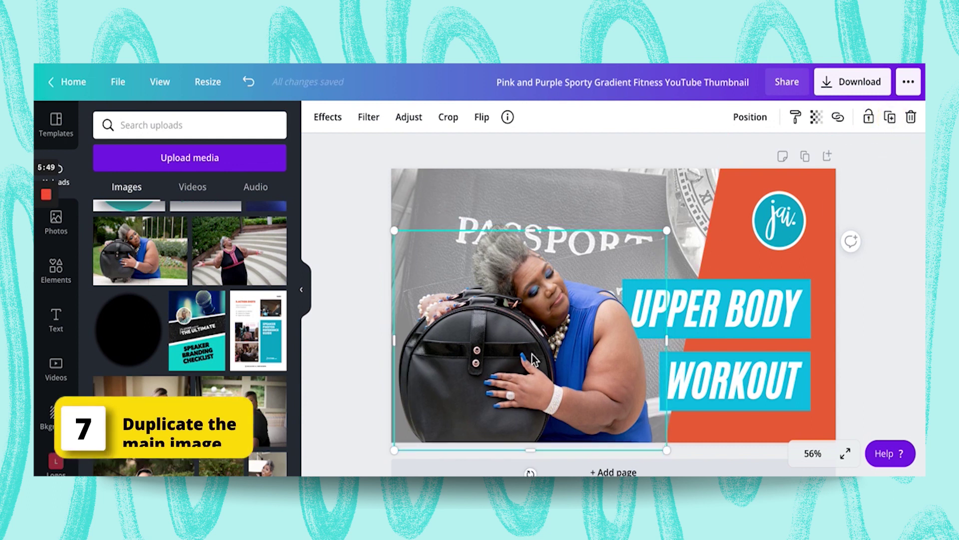
pyautogui.click(670, 316)
pyautogui.moveTo(724, 316); pyautogui.dragTo(899, 275)
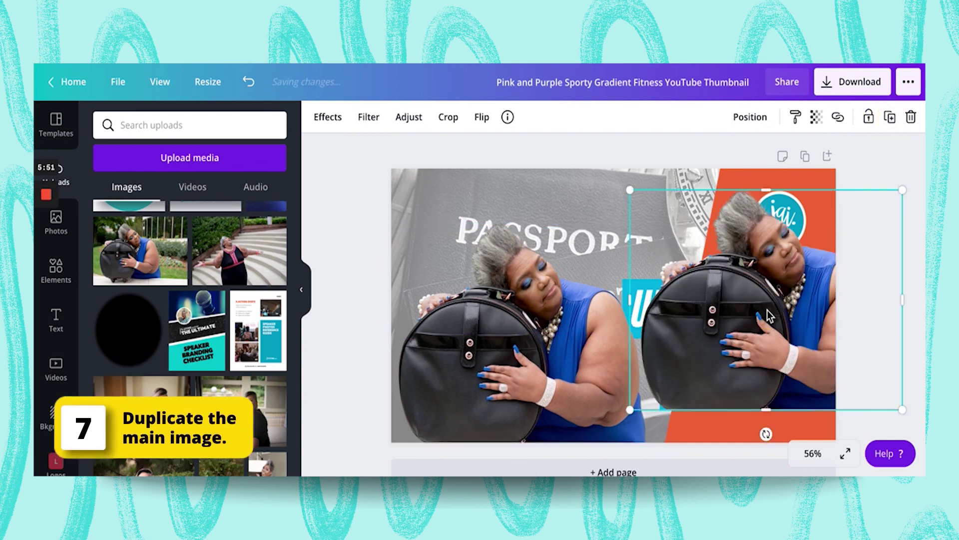
# Set the left photo to brightness 95, contrast 100, tint -42 and add blur.
pyautogui.click(574, 334)
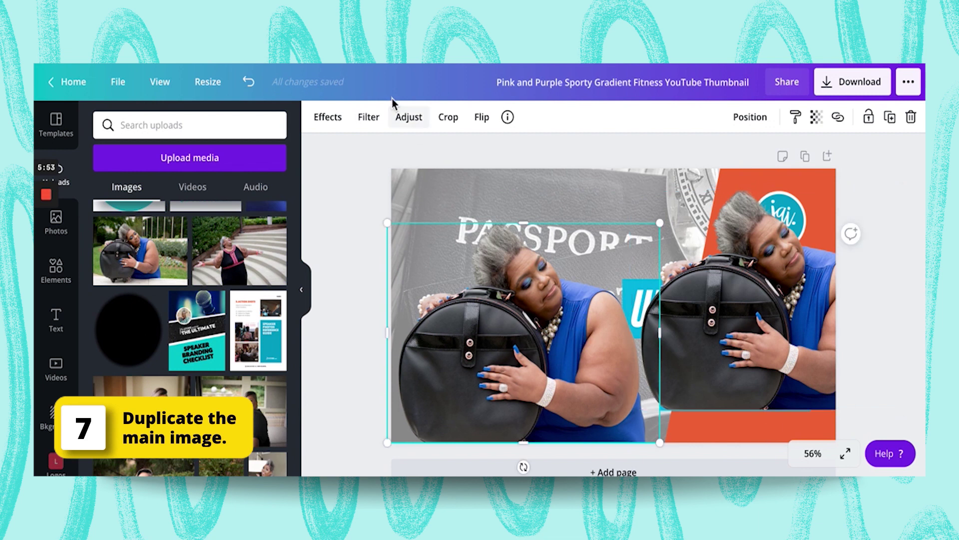
pyautogui.click(408, 119)
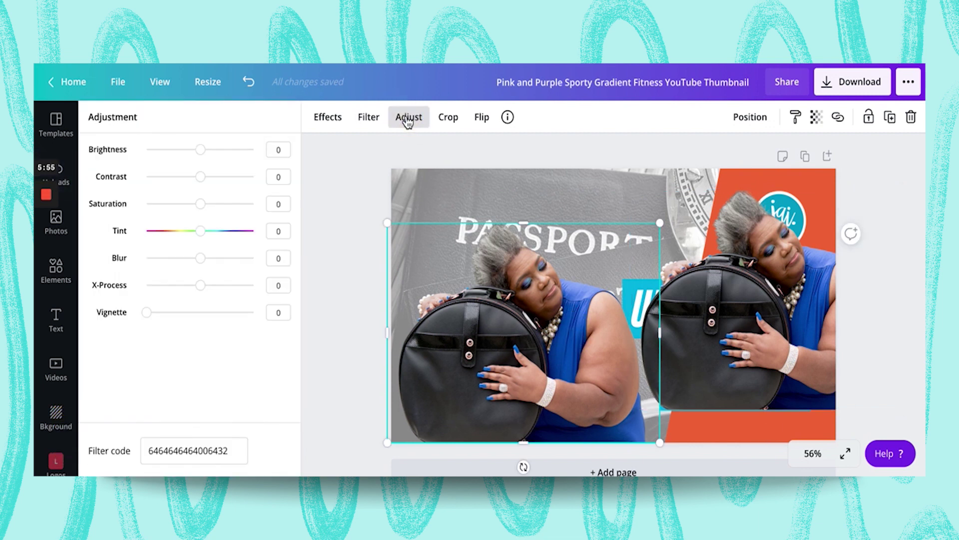
pyautogui.moveTo(202, 150); pyautogui.dragTo(253, 156)
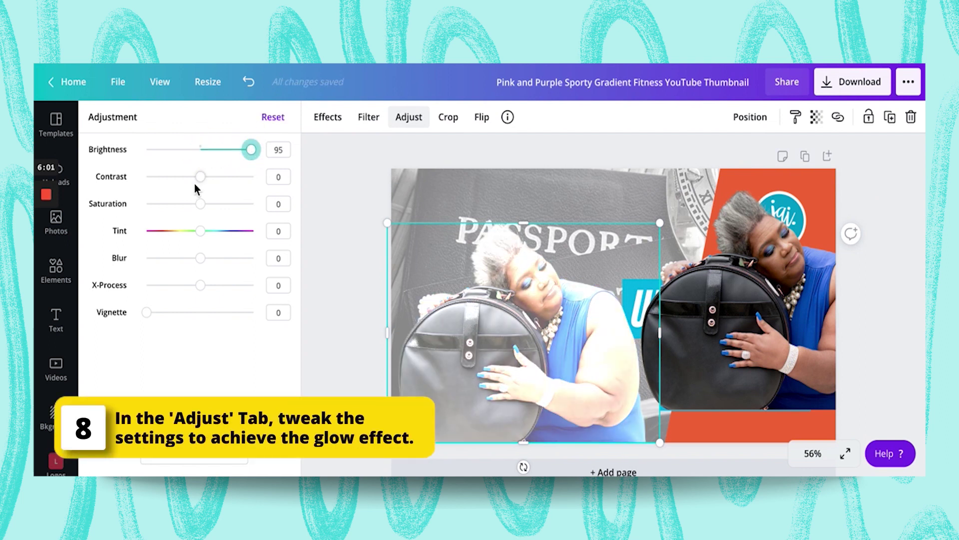
pyautogui.moveTo(202, 180); pyautogui.dragTo(256, 178)
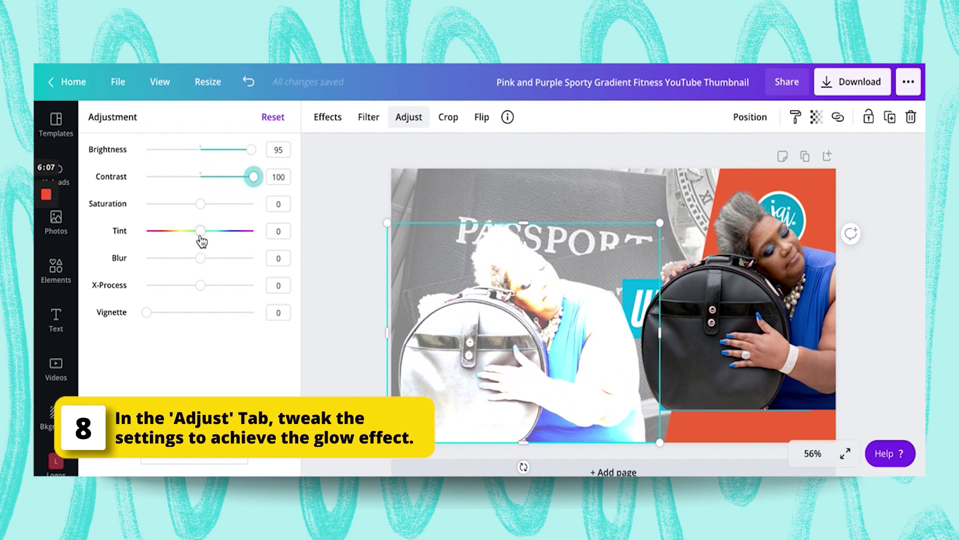
pyautogui.moveTo(199, 238); pyautogui.dragTo(212, 260)
pyautogui.click(205, 259)
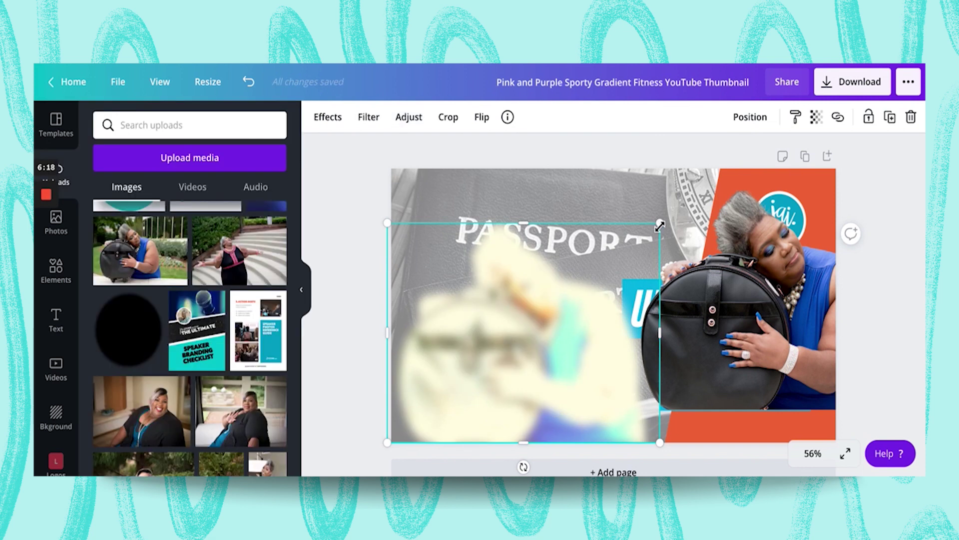
# Enlarge the blurred copy and align the sharp cut-out over it for a white glow outline.
pyautogui.moveTo(659, 226); pyautogui.dragTo(673, 212)
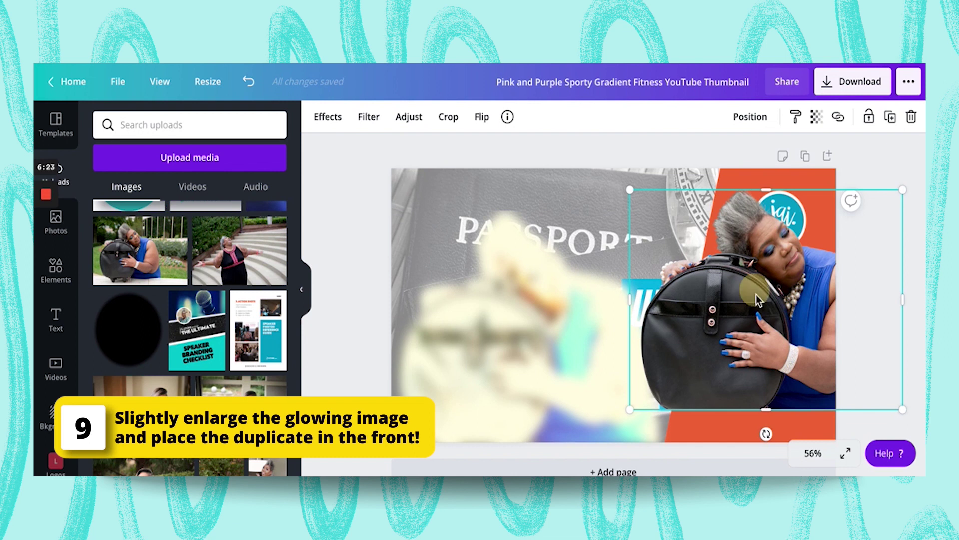
pyautogui.moveTo(753, 285); pyautogui.dragTo(516, 317)
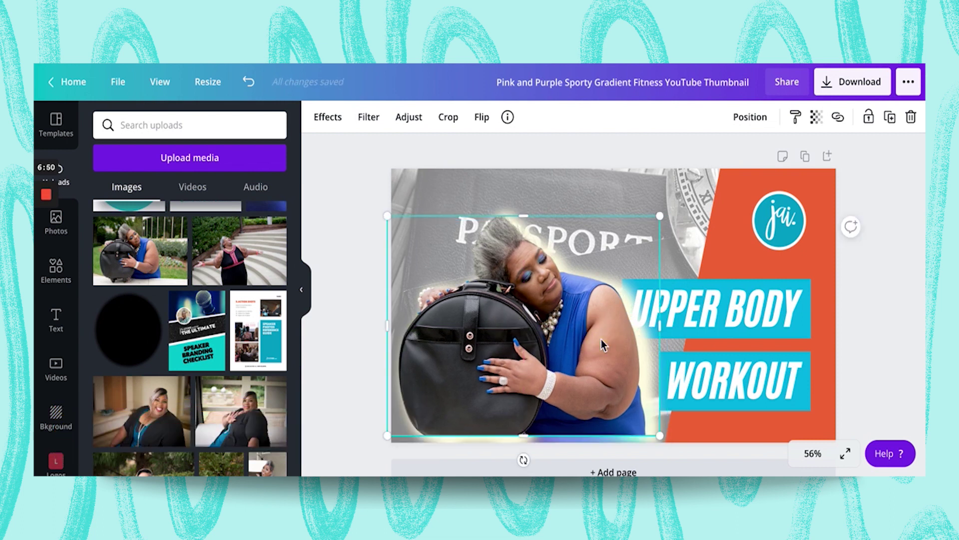
pyautogui.hotkey('shift', 'Right')
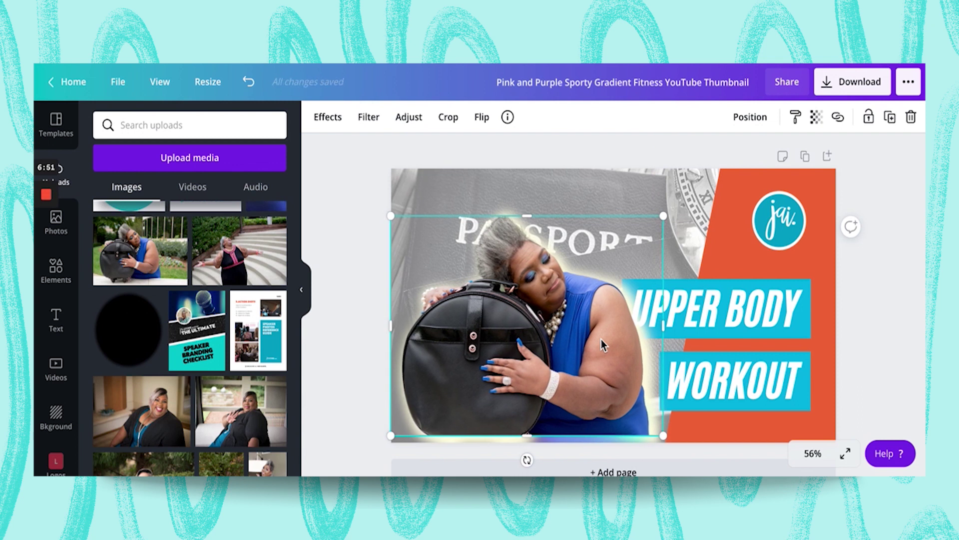
pyautogui.press('Right')
pyautogui.press('Right')
pyautogui.press('Right')
pyautogui.press('Right')
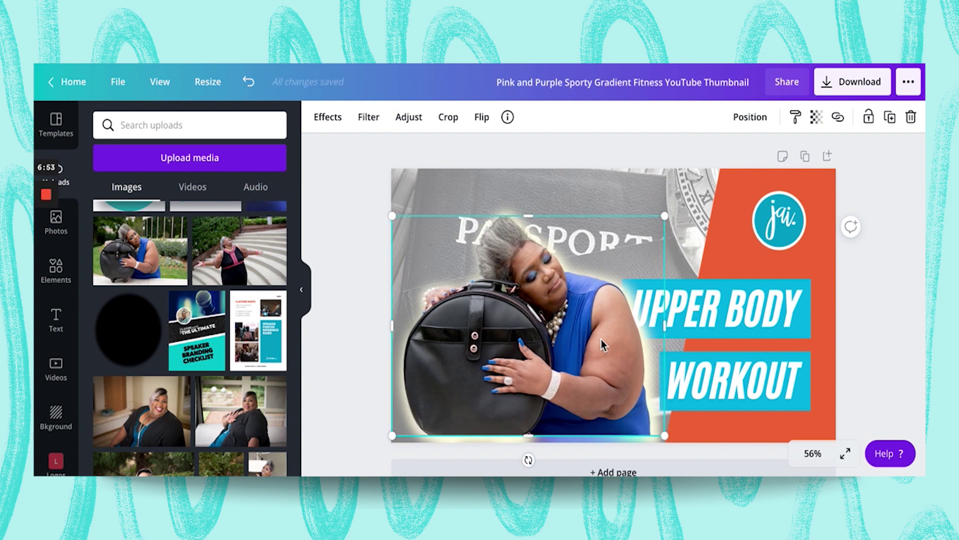
pyautogui.click(786, 316)
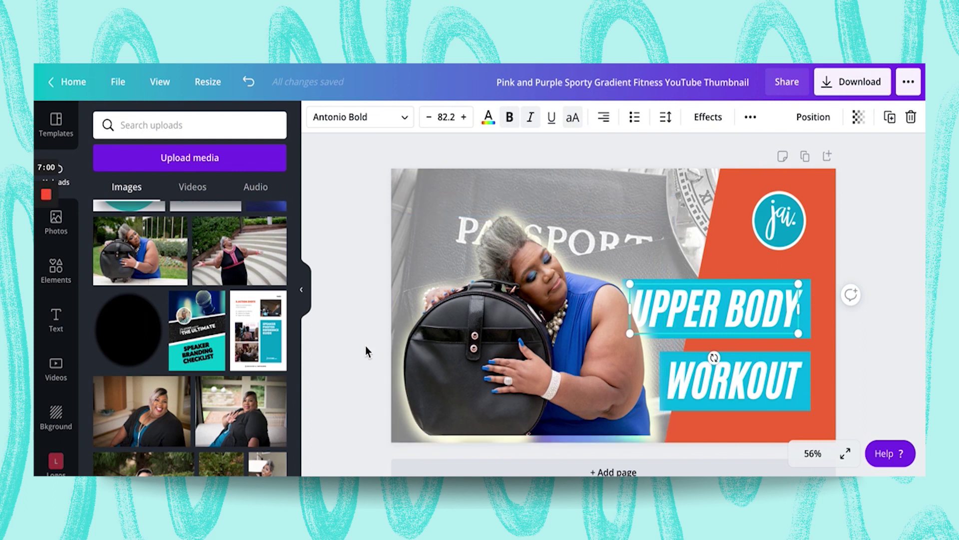
pyautogui.moveTo(358, 339); pyautogui.dragTo(527, 417)
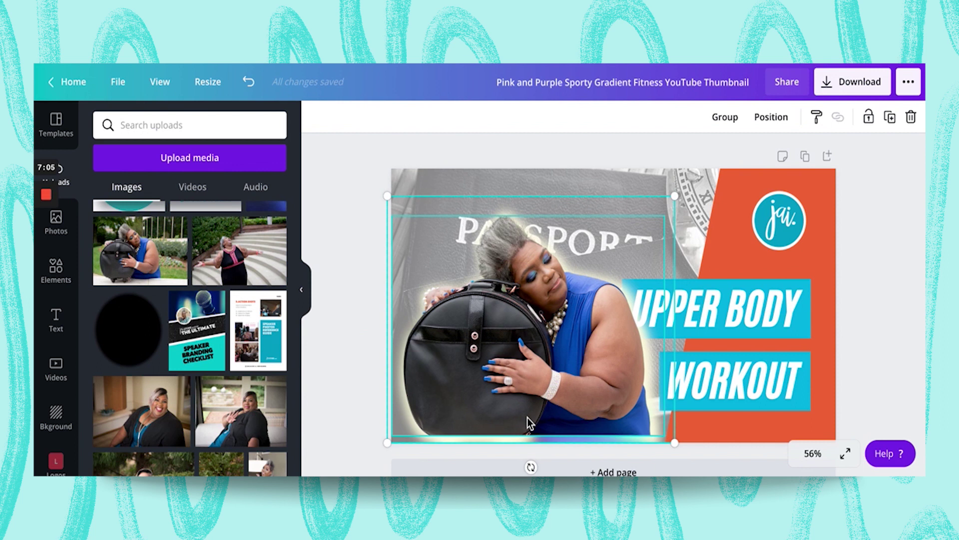
# Group the sharp cut-out photo and its blurred glow layer into one image.
pyautogui.click(352, 321)
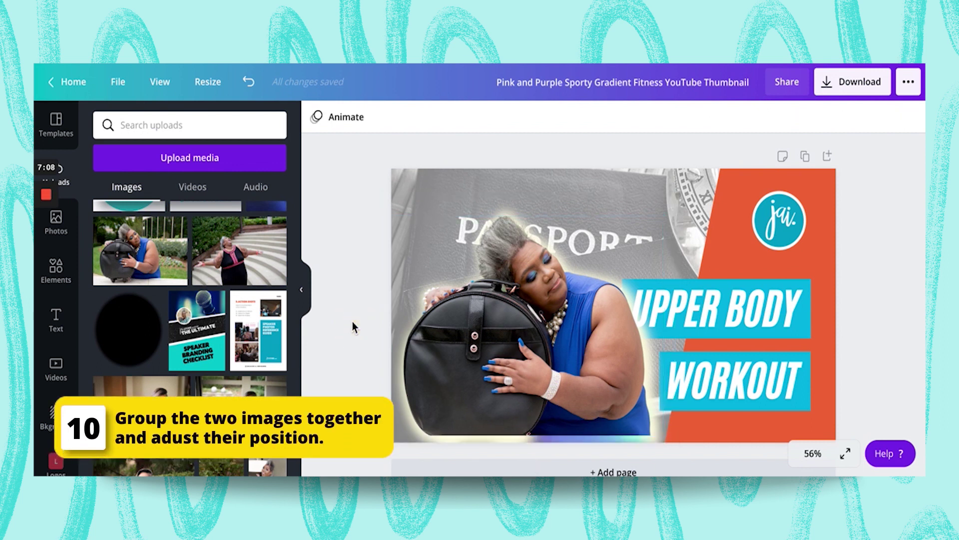
pyautogui.moveTo(359, 299); pyautogui.dragTo(587, 413)
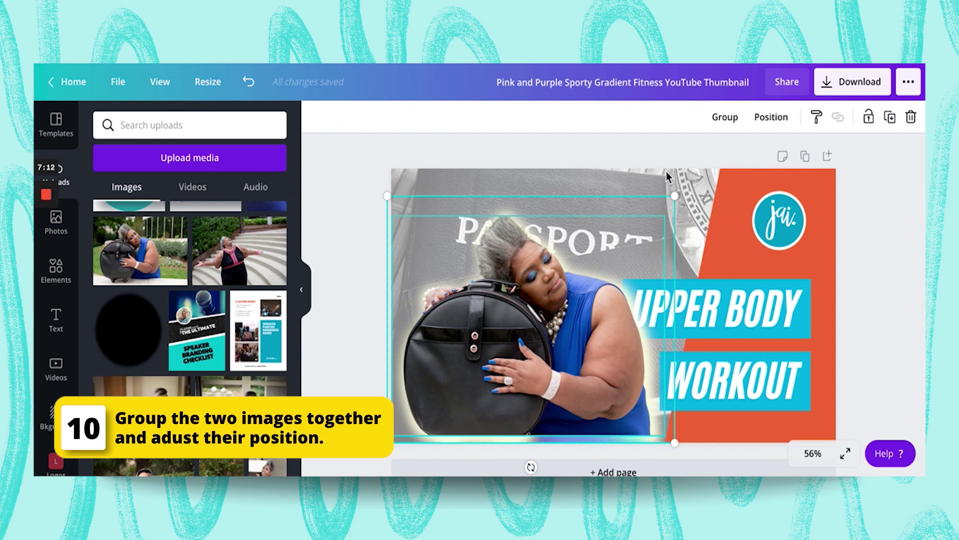
pyautogui.click(725, 117)
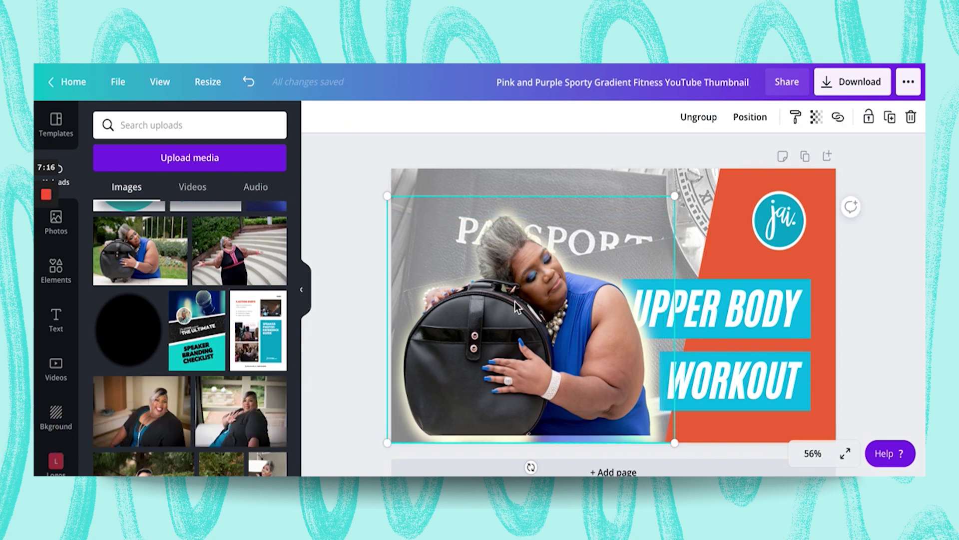
# Send the photo group back two layers, keeping the UPPER BODY text in front.
pyautogui.click(744, 118)
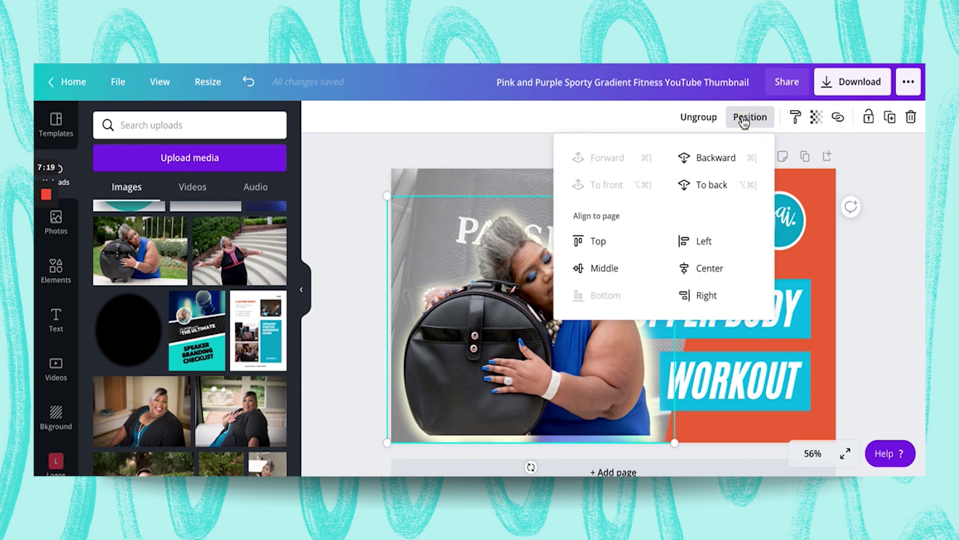
pyautogui.click(714, 161)
pyautogui.click(714, 160)
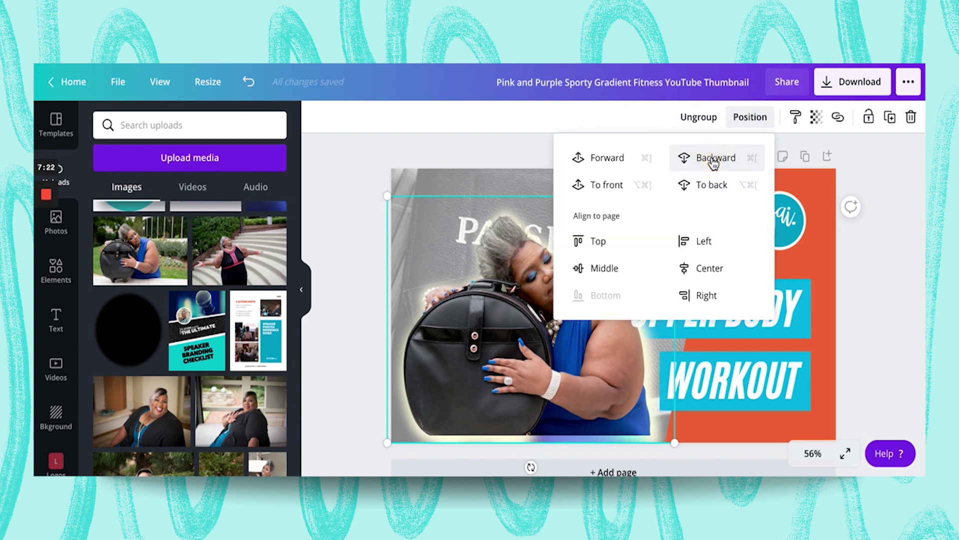
pyautogui.press('Escape')
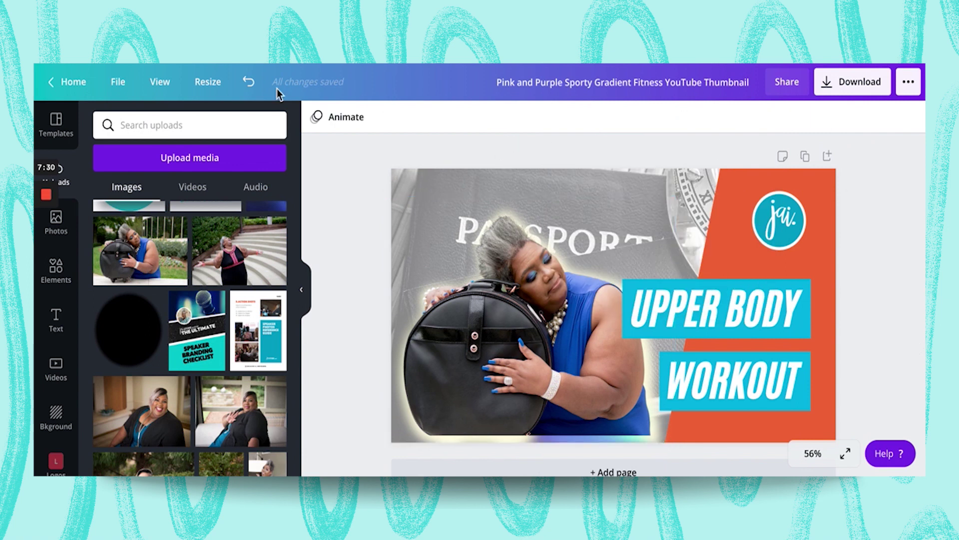
pyautogui.click(249, 83)
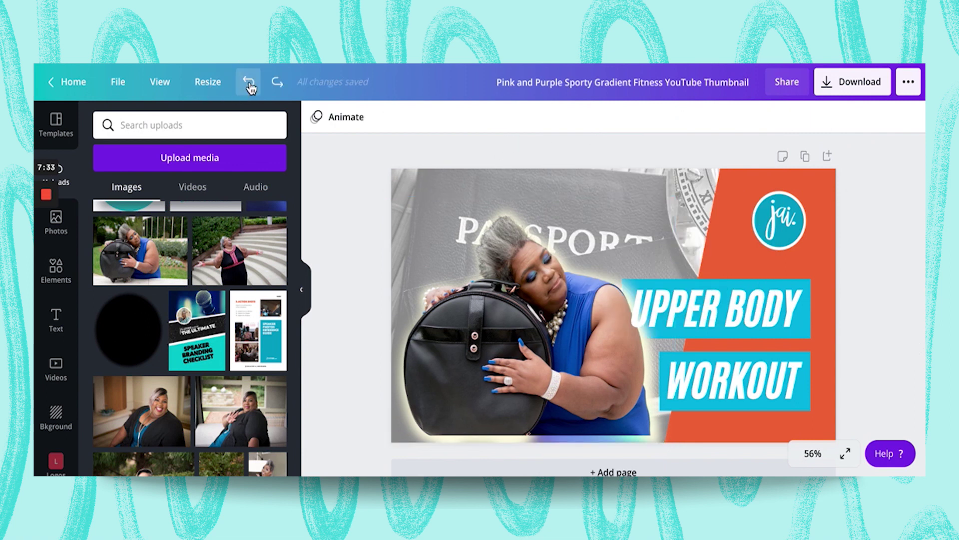
pyautogui.click(764, 324)
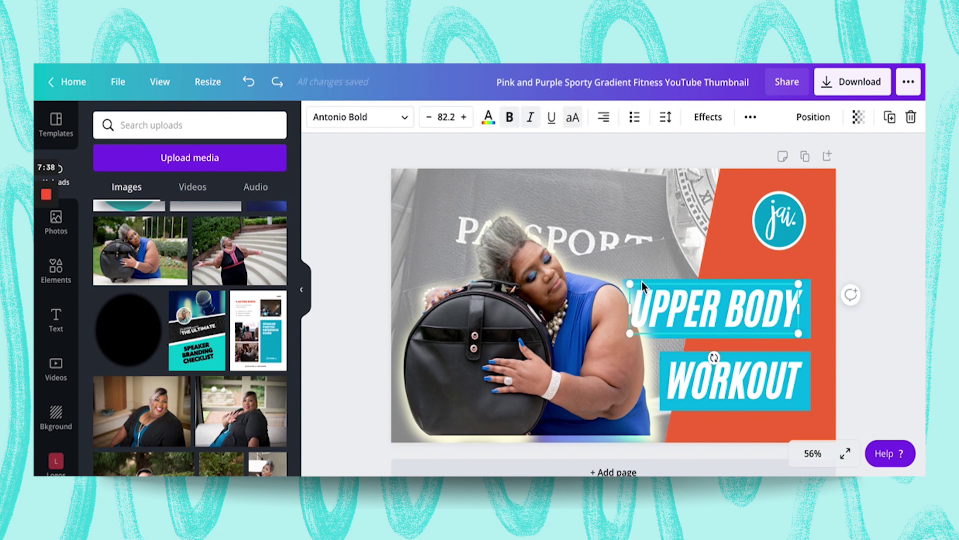
pyautogui.hotkey('ctrl', 'y')
pyautogui.click(883, 307)
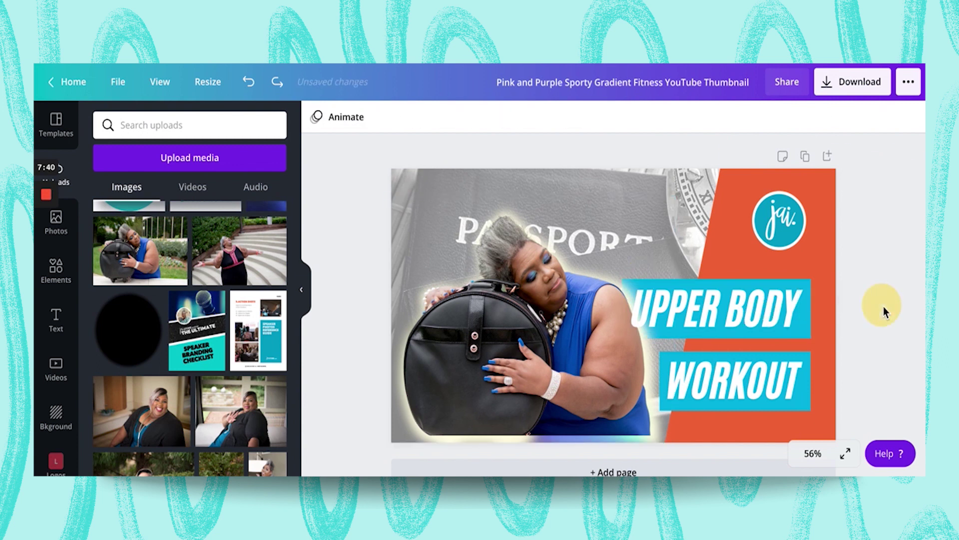
# Shrink both UPPER BODY WORKOUT headline text boxes to size 62.
pyautogui.moveTo(883, 307); pyautogui.dragTo(715, 388)
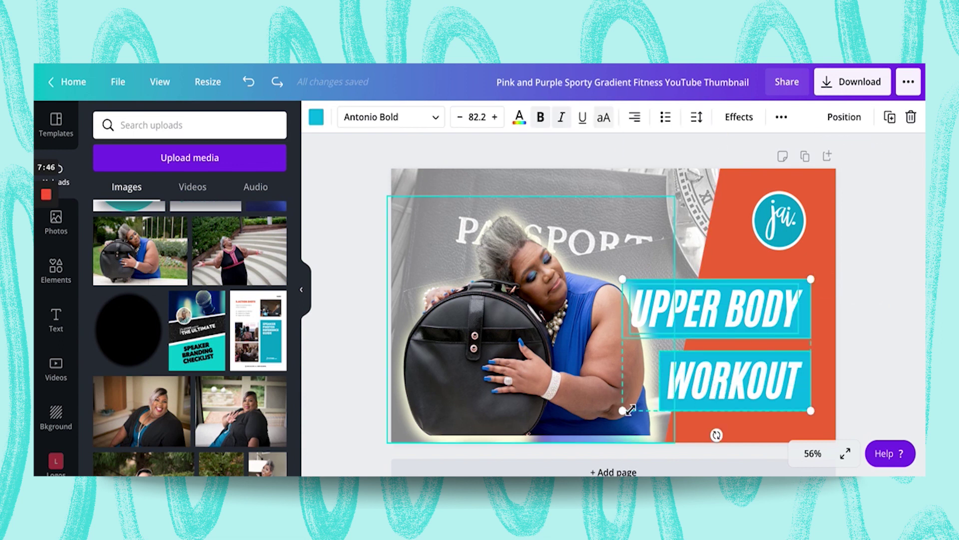
pyautogui.moveTo(625, 410); pyautogui.dragTo(653, 391)
pyautogui.click(856, 354)
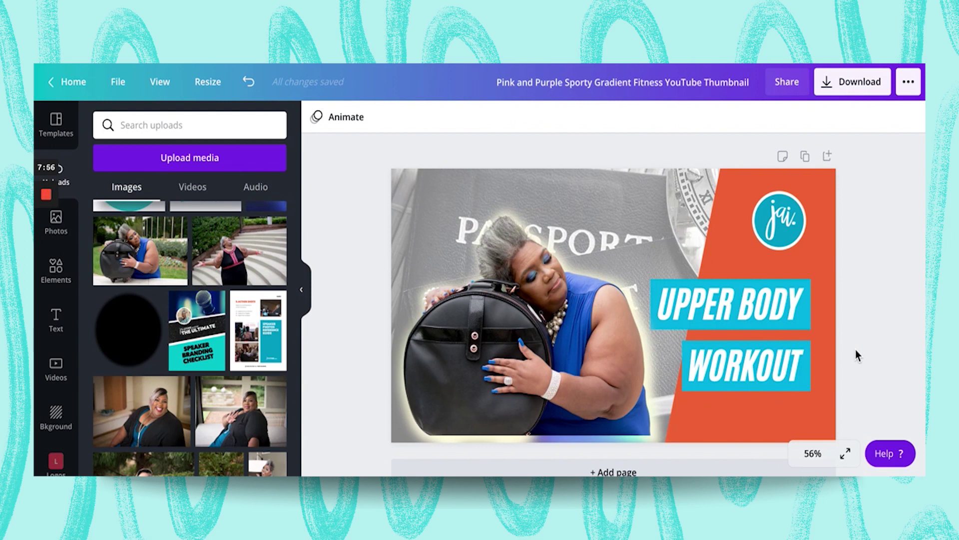
# Move the glowing photo group down to fill the bottom of the canvas.
pyautogui.click(586, 363)
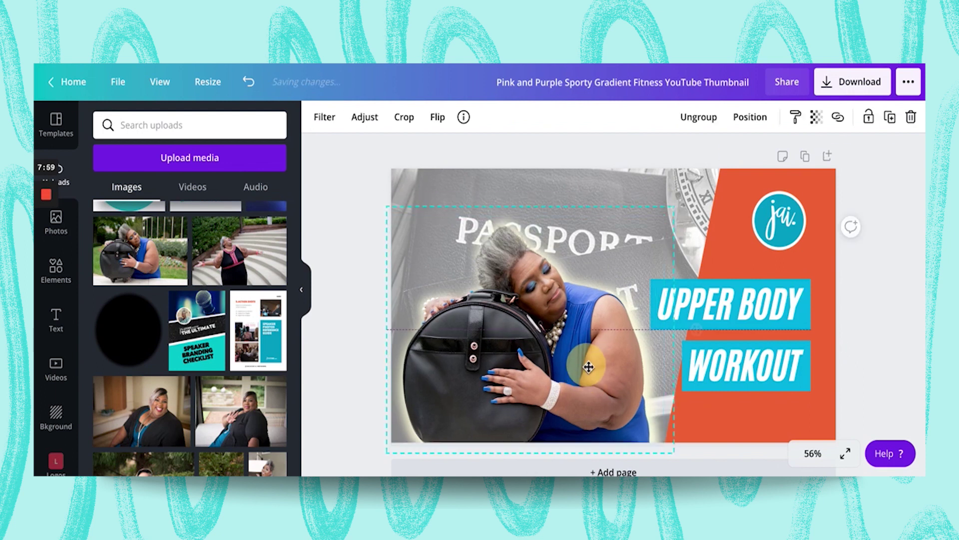
pyautogui.moveTo(587, 365); pyautogui.dragTo(590, 373)
pyautogui.click(889, 334)
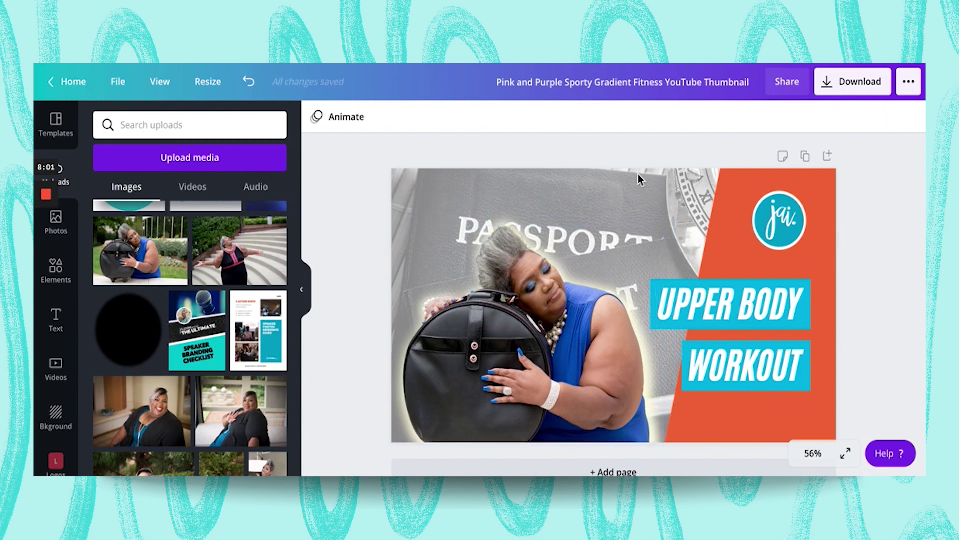
# Replace the fitness-thumbnail design name with 'Travel'.
pyautogui.click(637, 85)
pyautogui.write('Travel')
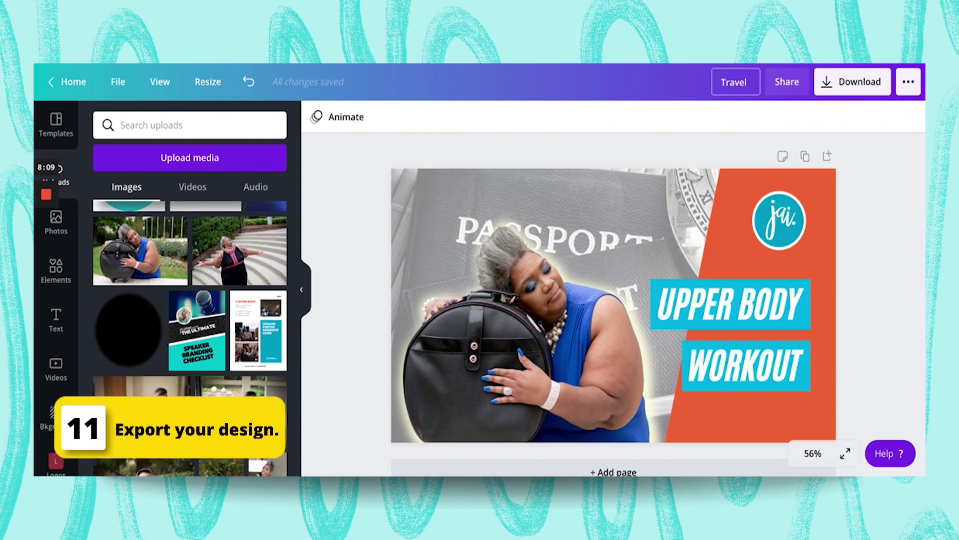